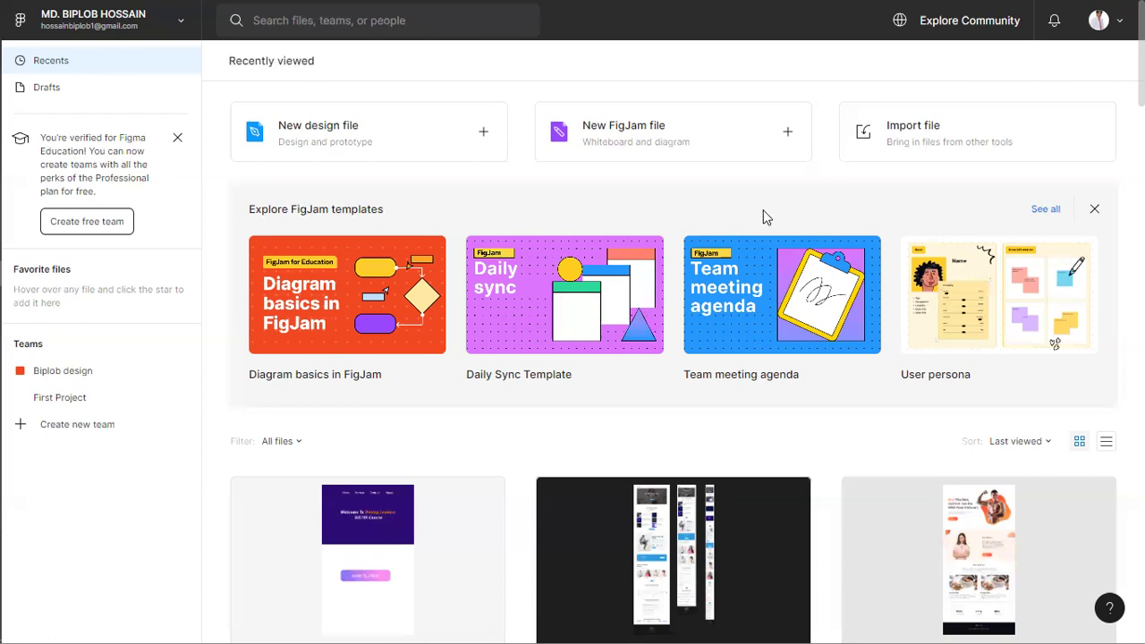
# Examine the recently viewed files and the drafts page in the file browser
pyautogui.scroll(-3, 595, 564)
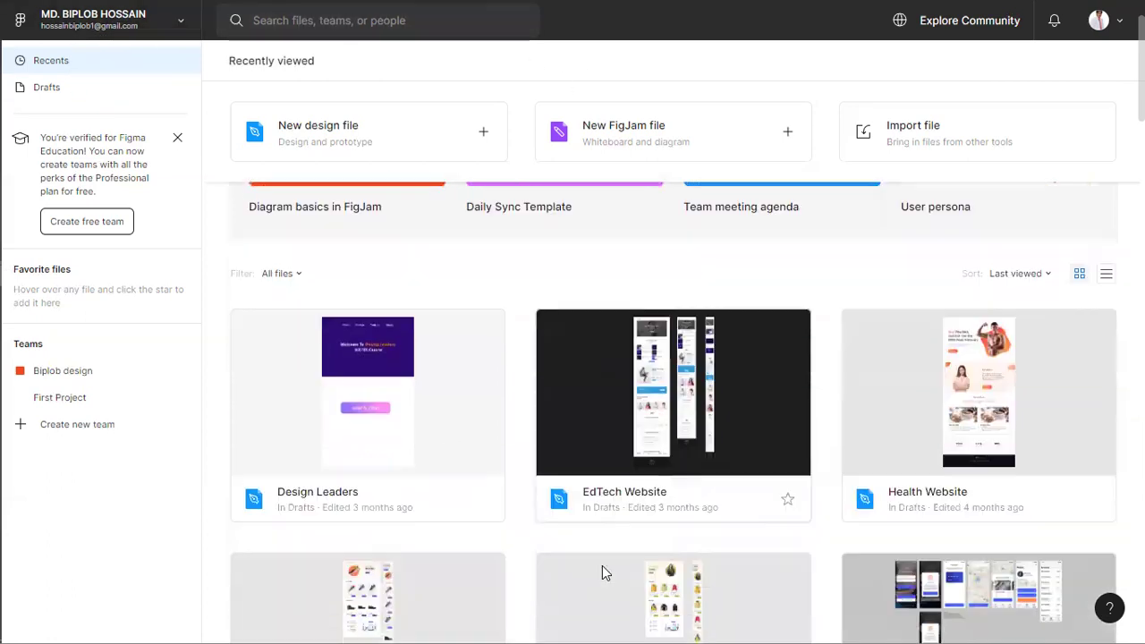
pyautogui.scroll(3, 610, 560)
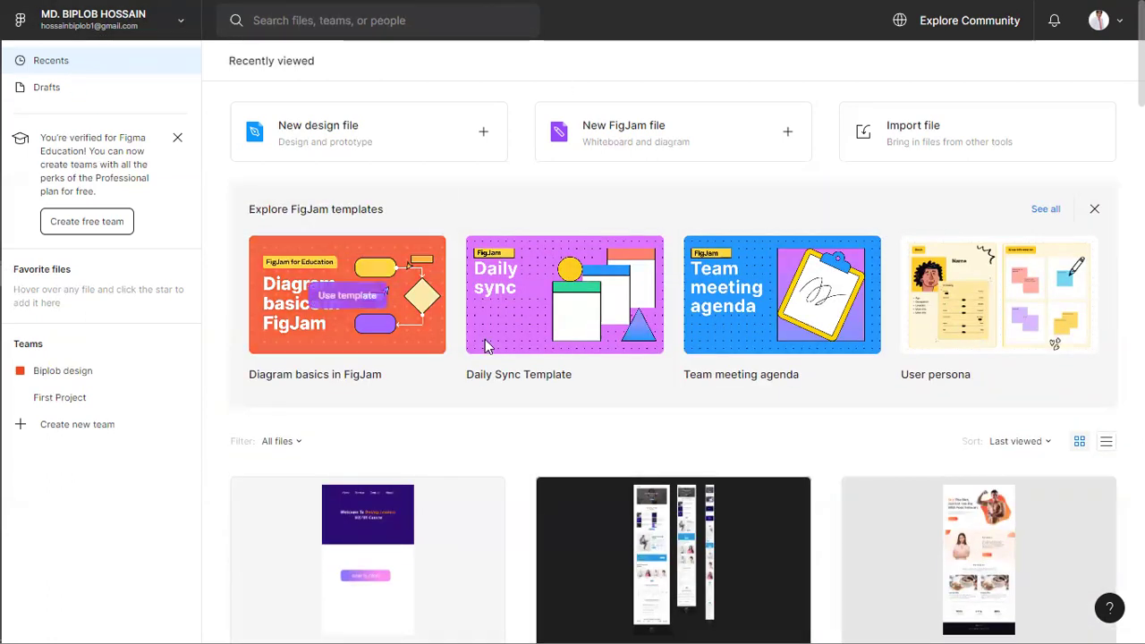
pyautogui.click(49, 92)
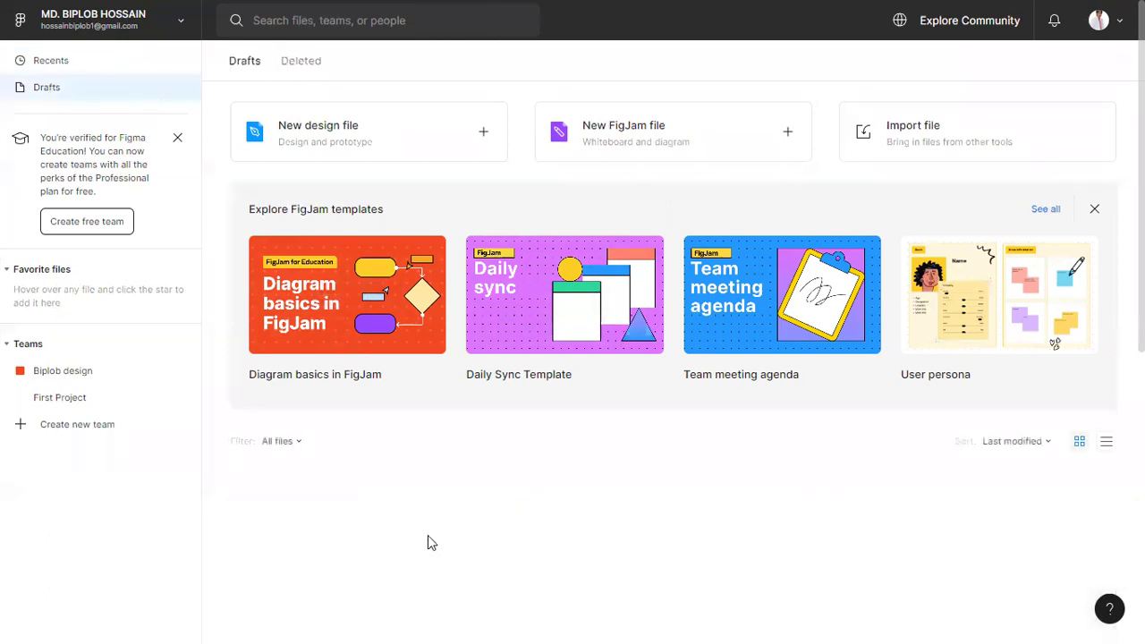
pyautogui.click(72, 66)
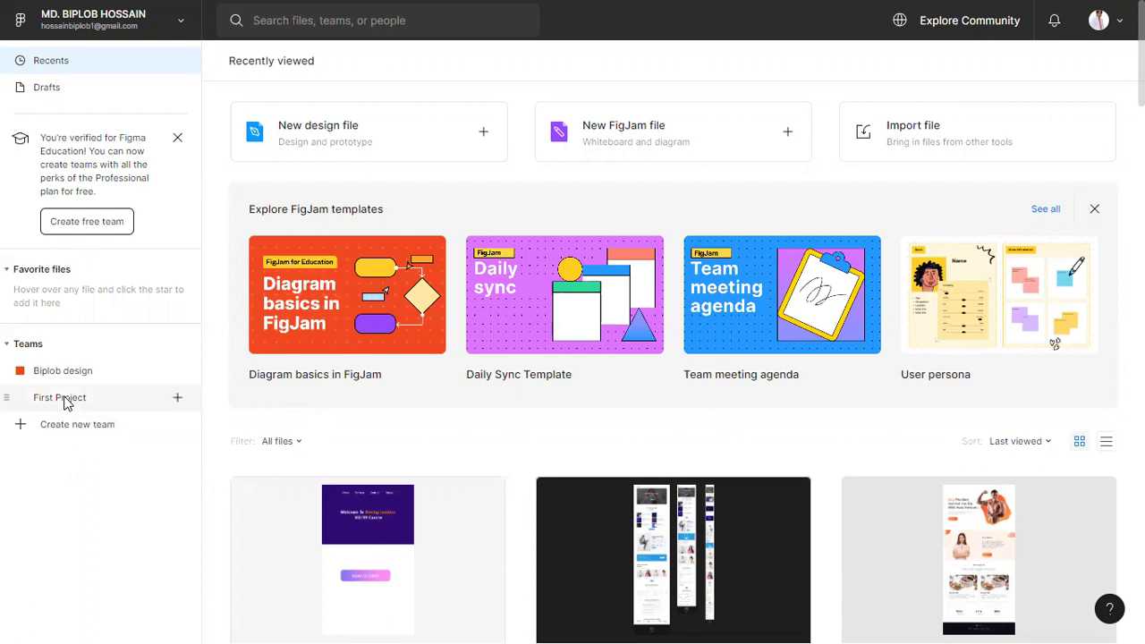
pyautogui.scroll(-4, 595, 512)
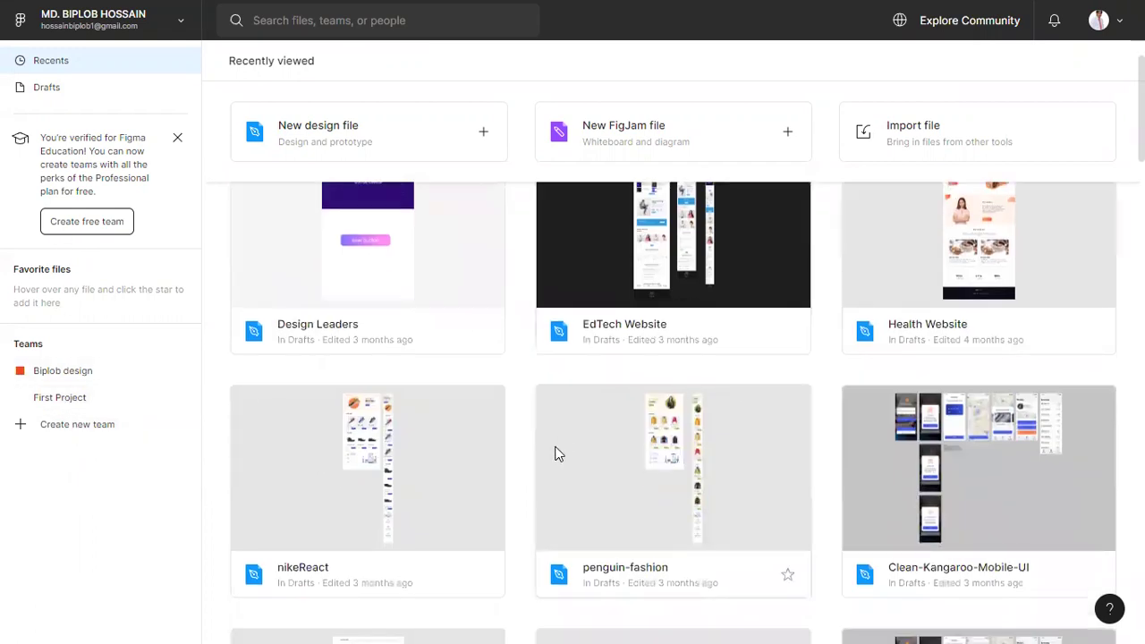
pyautogui.scroll(-2, 555, 454)
pyautogui.scroll(3, 583, 466)
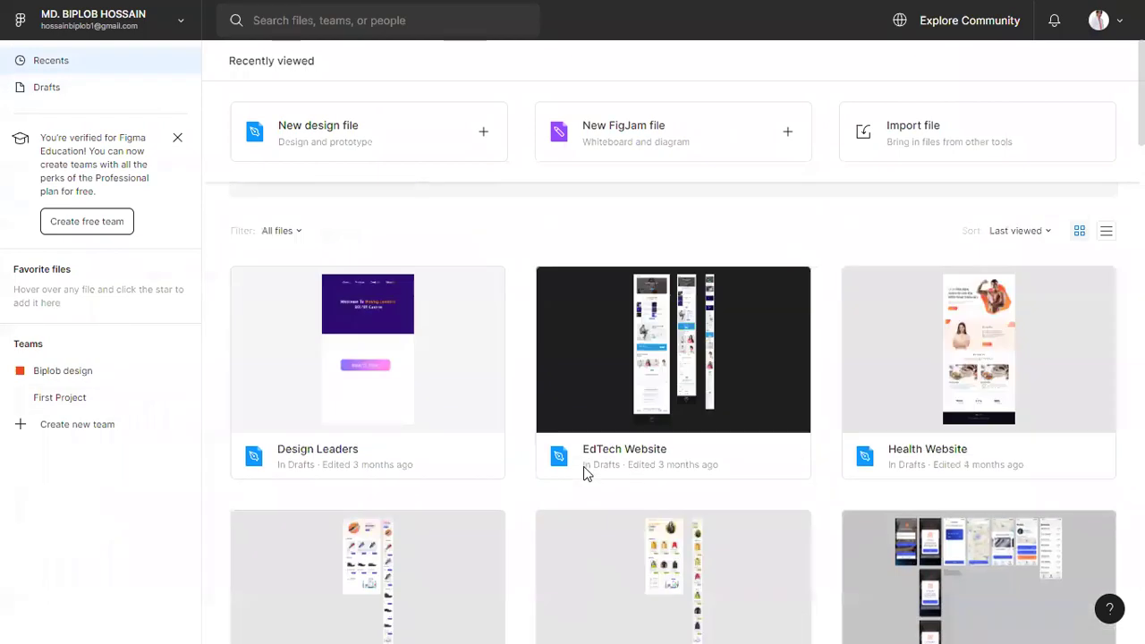
pyautogui.scroll(3, 583, 465)
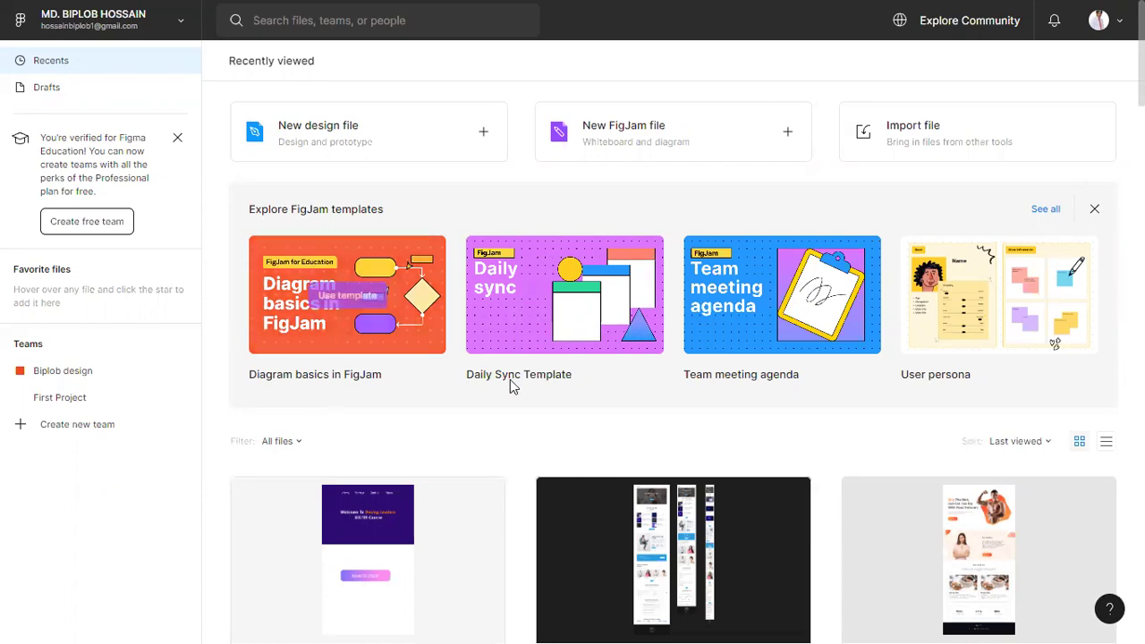
# Browse the full collection of FigJam templates across all categories, and close the template library
pyautogui.moveTo(585, 363)
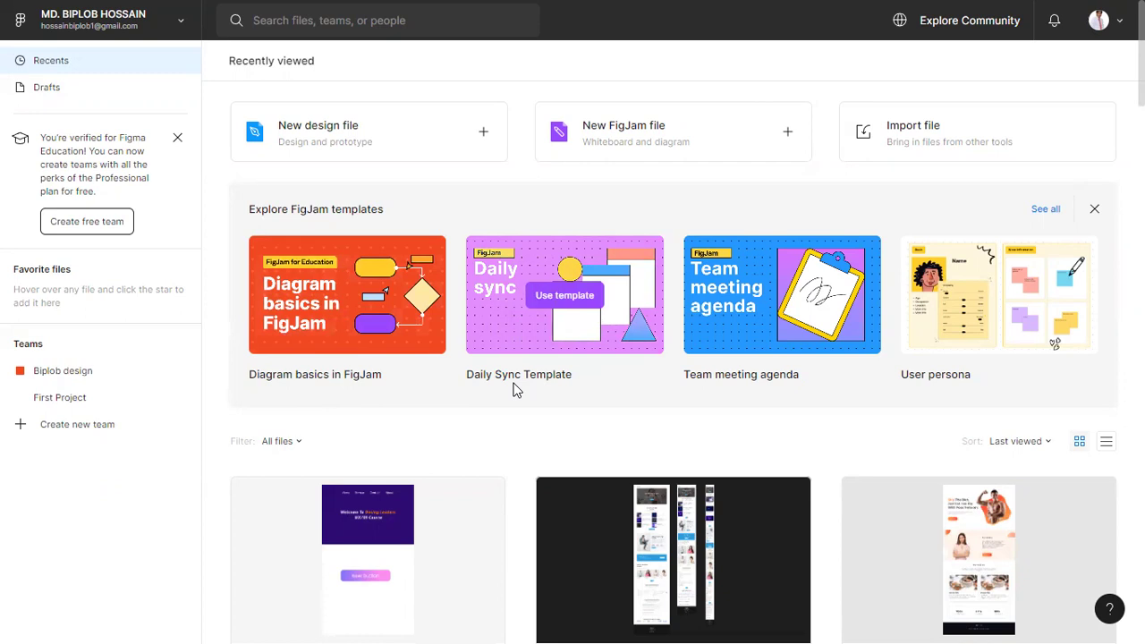
pyautogui.click(1041, 210)
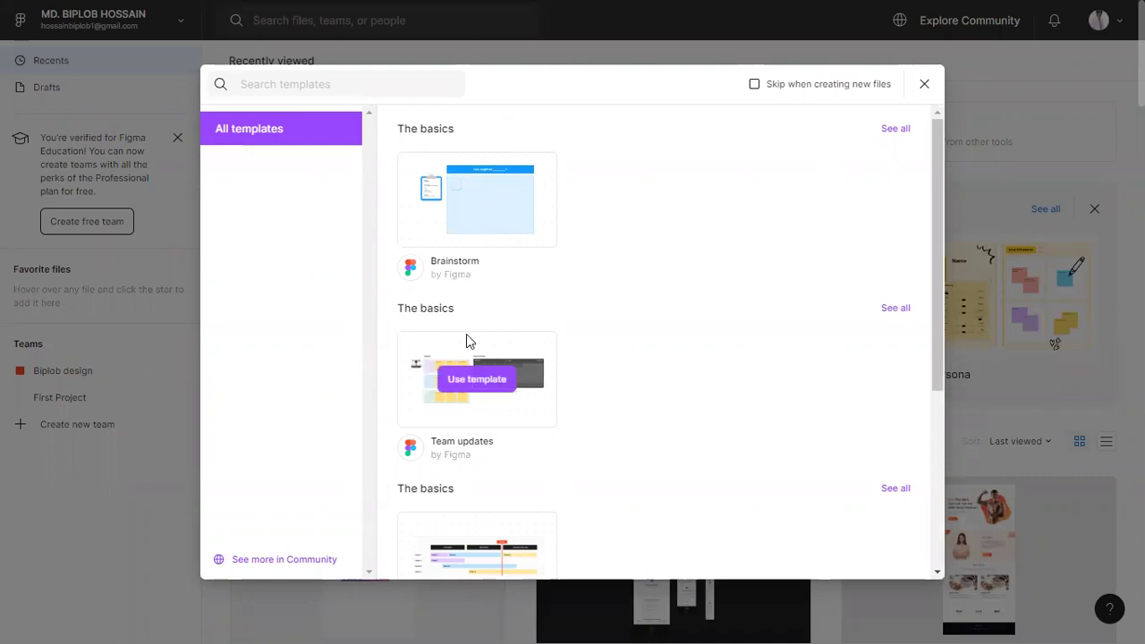
pyautogui.scroll(-4, 466, 333)
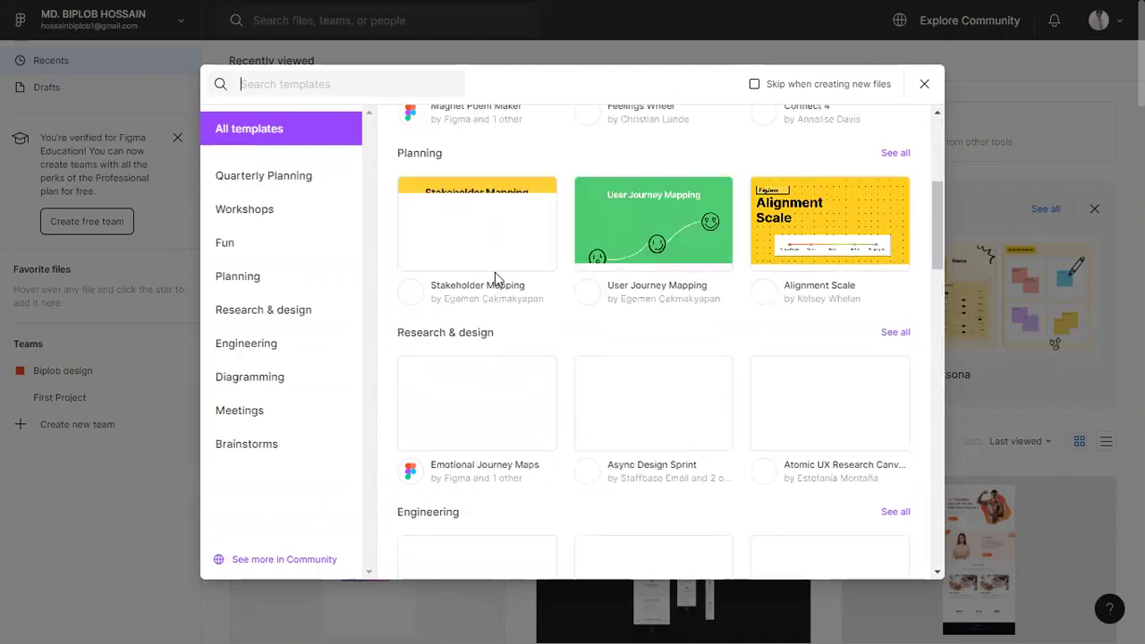
pyautogui.scroll(4, 494, 279)
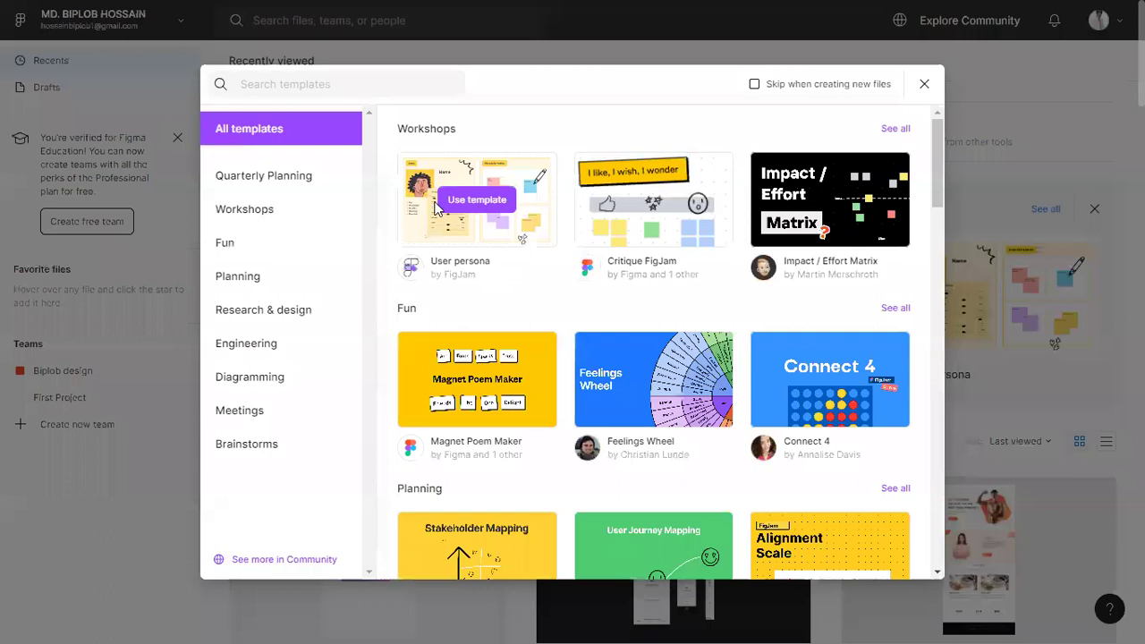
pyautogui.scroll(-1, 481, 331)
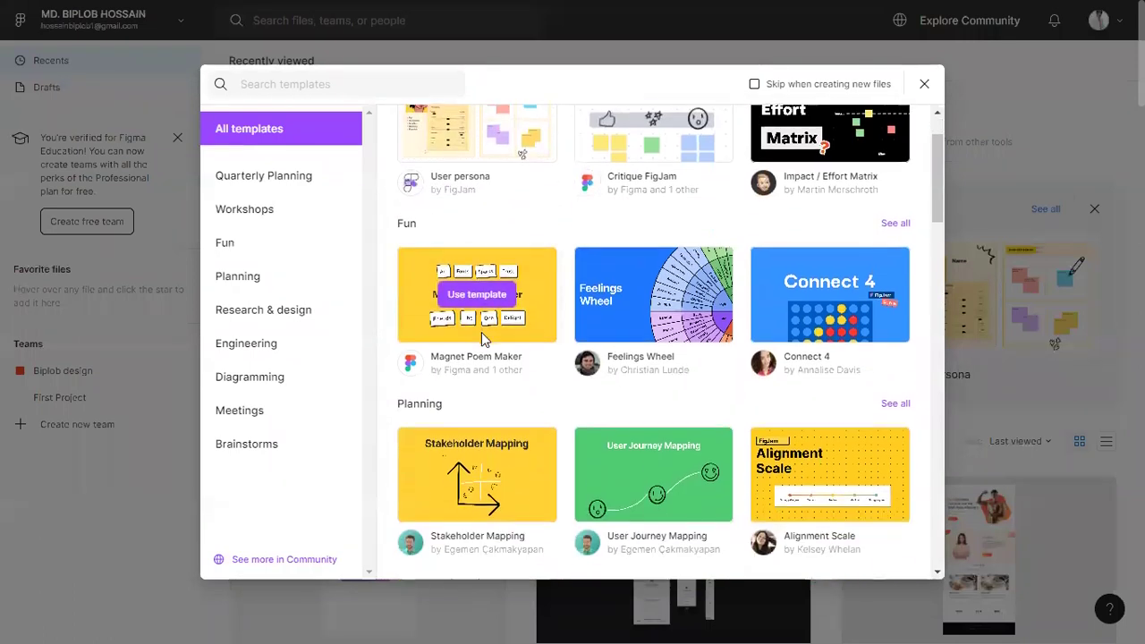
pyautogui.scroll(-4, 481, 332)
pyautogui.scroll(-5, 481, 338)
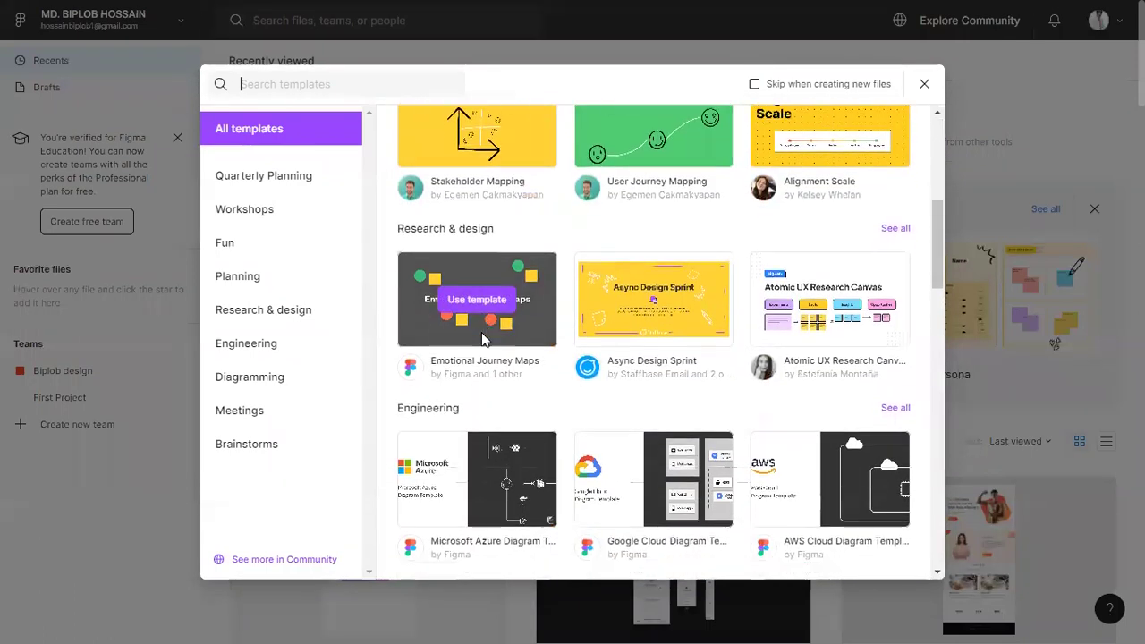
pyautogui.scroll(-3, 481, 339)
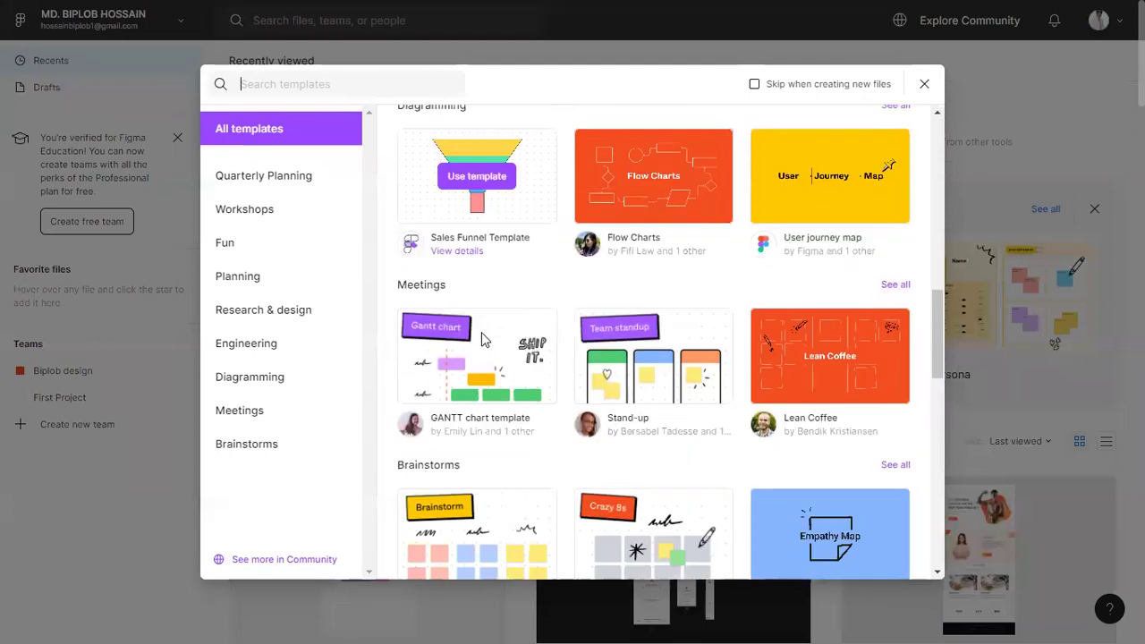
pyautogui.scroll(4, 481, 338)
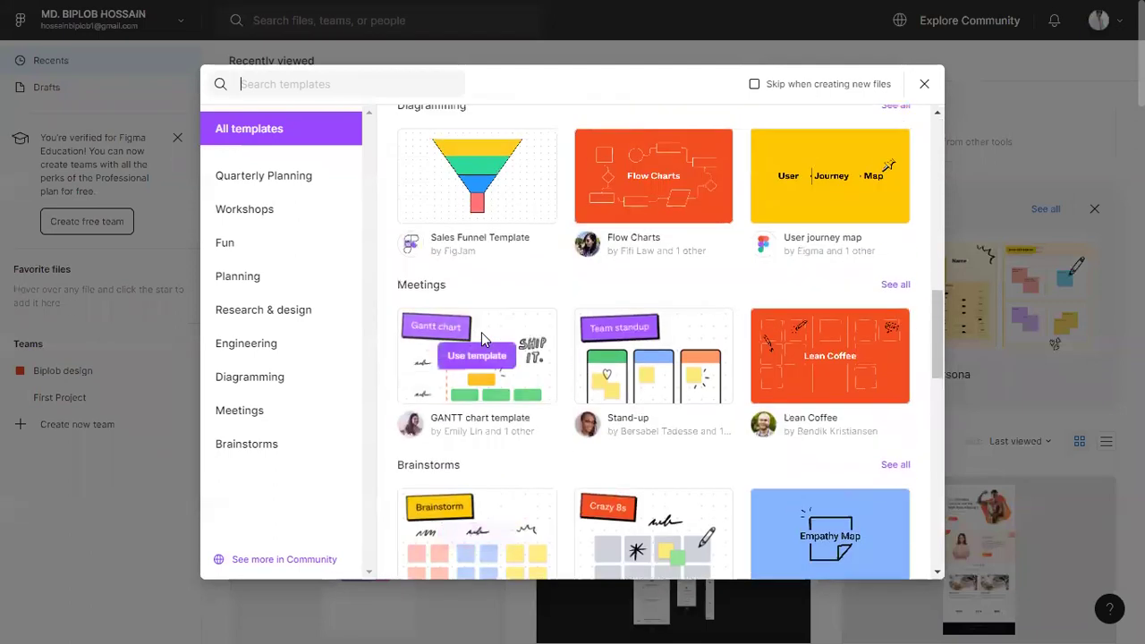
pyautogui.scroll(-6, 445, 302)
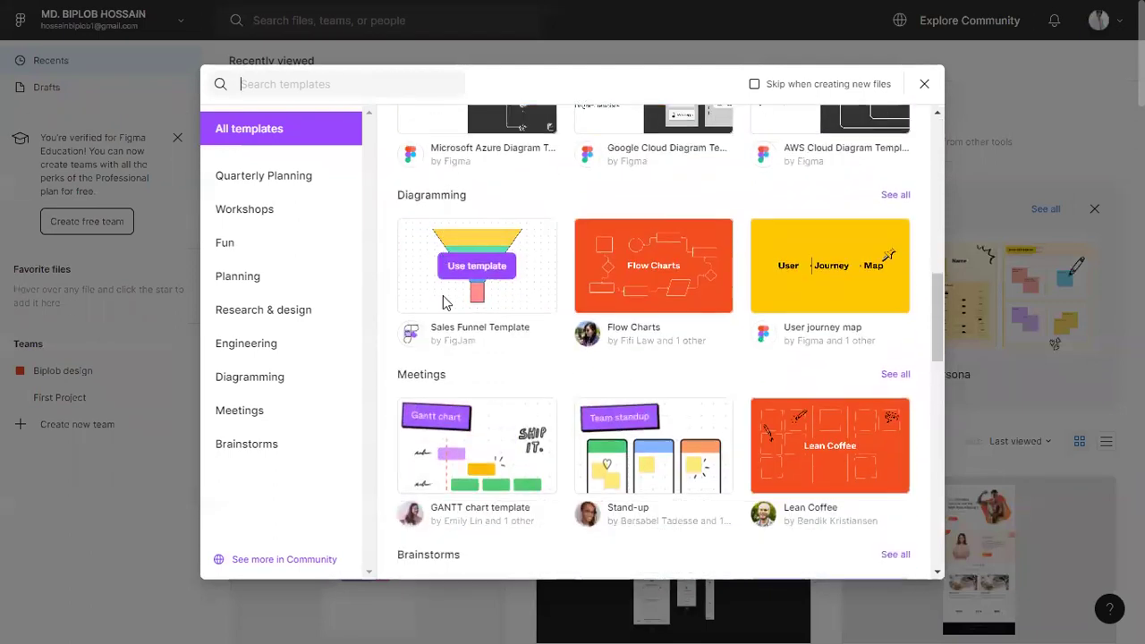
pyautogui.scroll(-8, 443, 302)
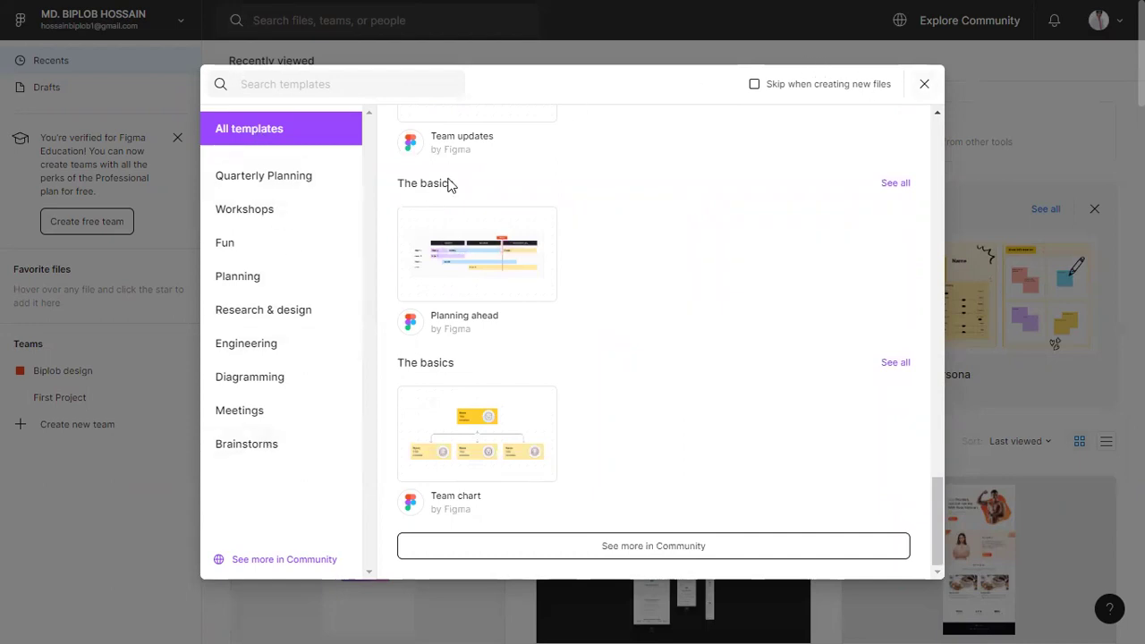
pyautogui.click(925, 84)
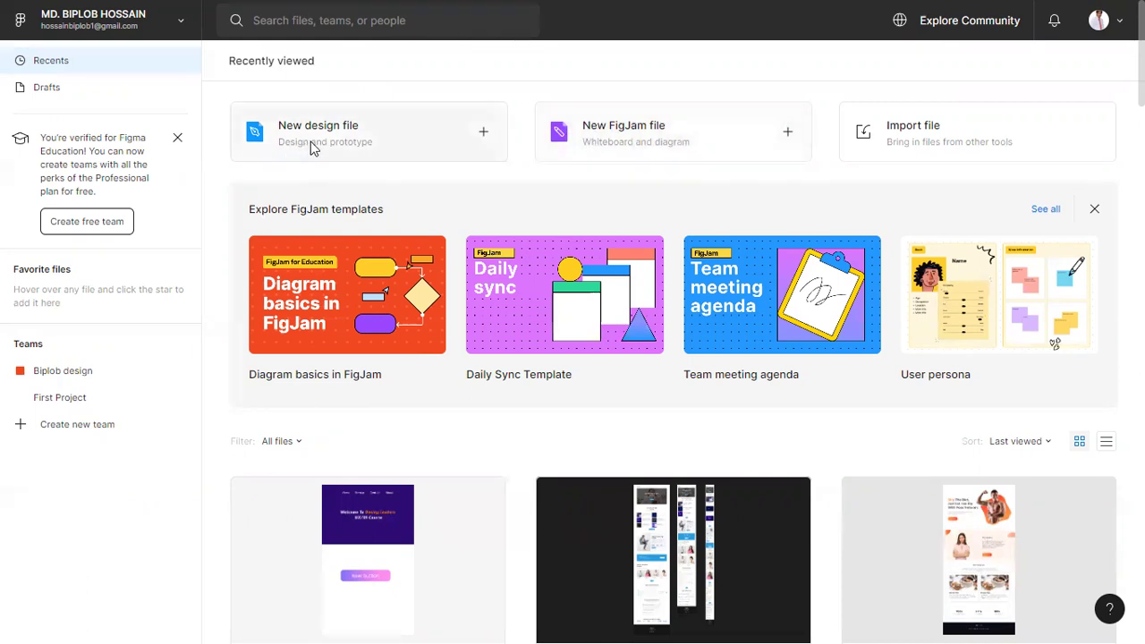
# Create a new design file and add an iPhone 13 Pro Max preset frame to its empty canvas
pyautogui.click(484, 134)
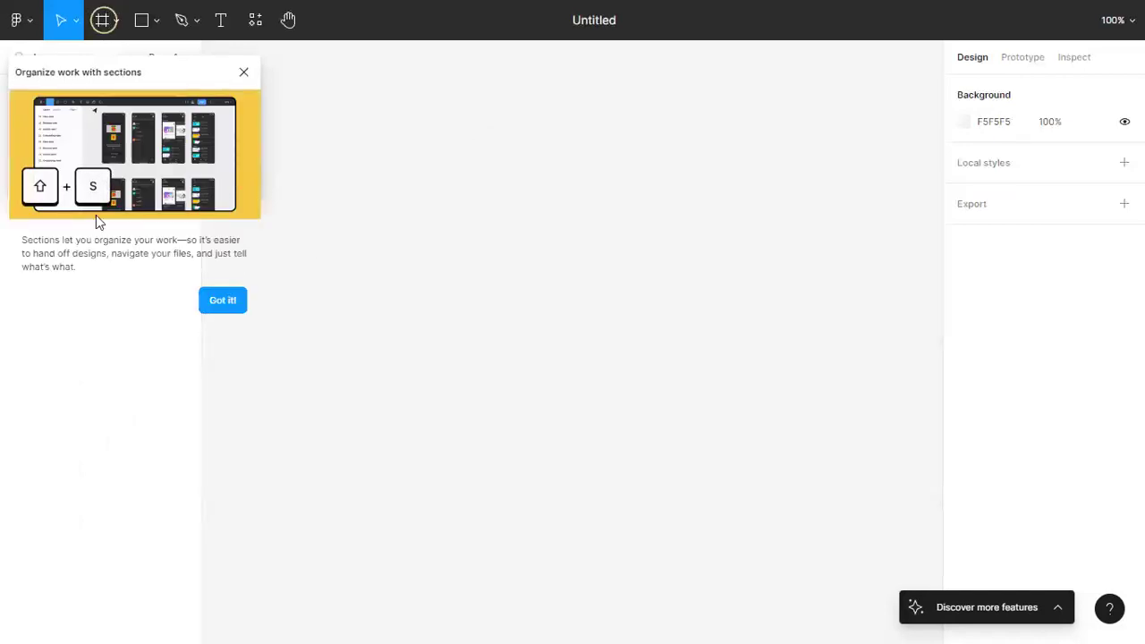
pyautogui.click(223, 300)
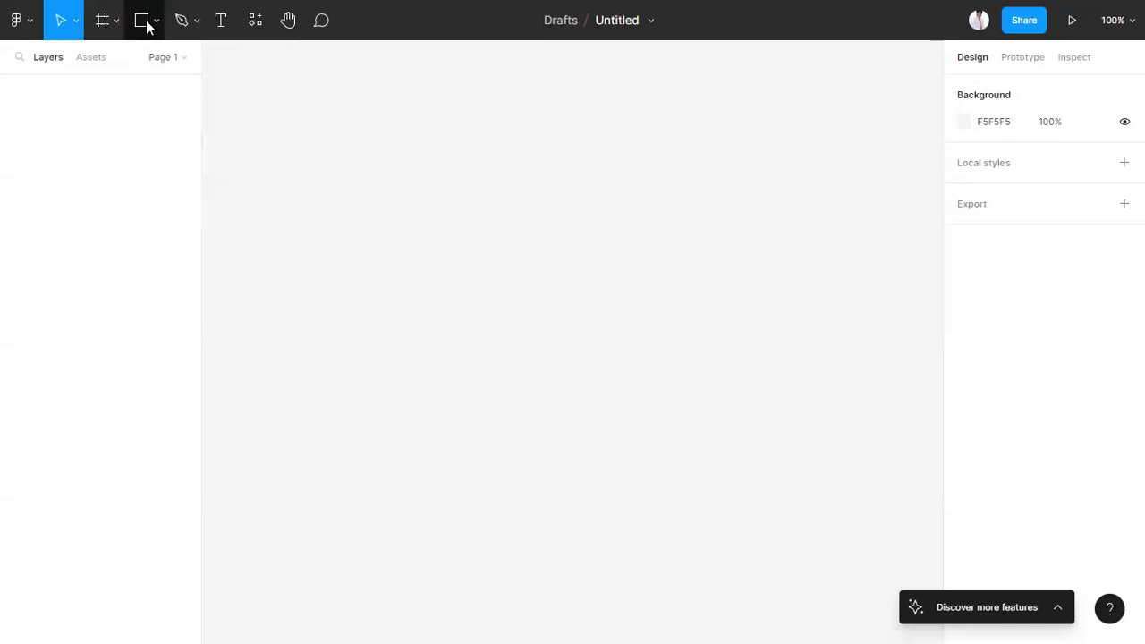
pyautogui.click(117, 26)
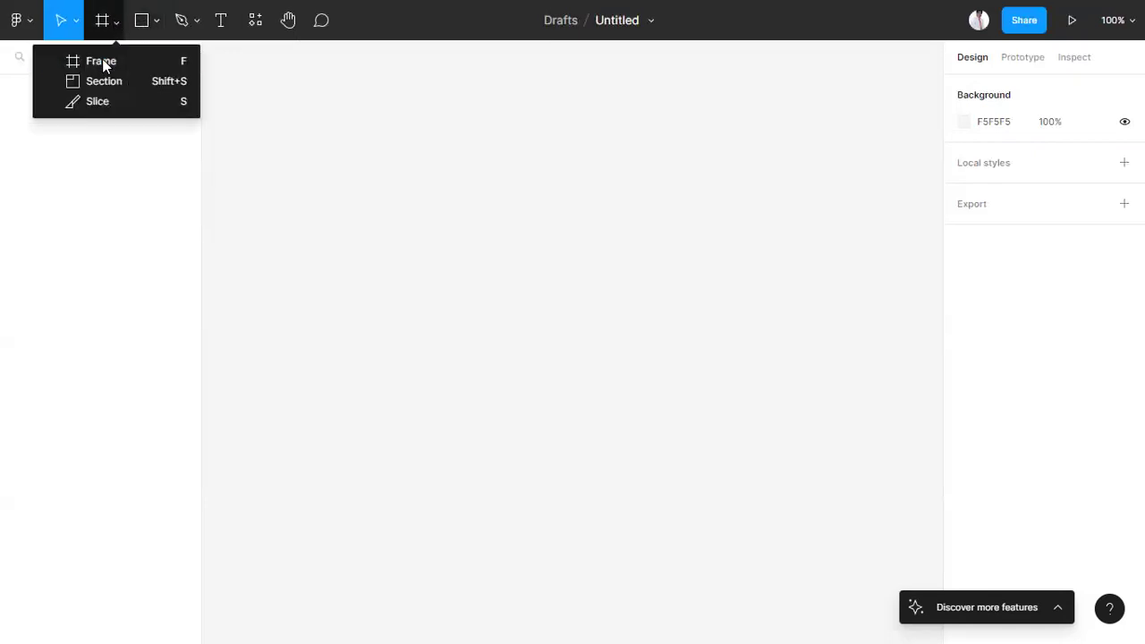
pyautogui.click(103, 61)
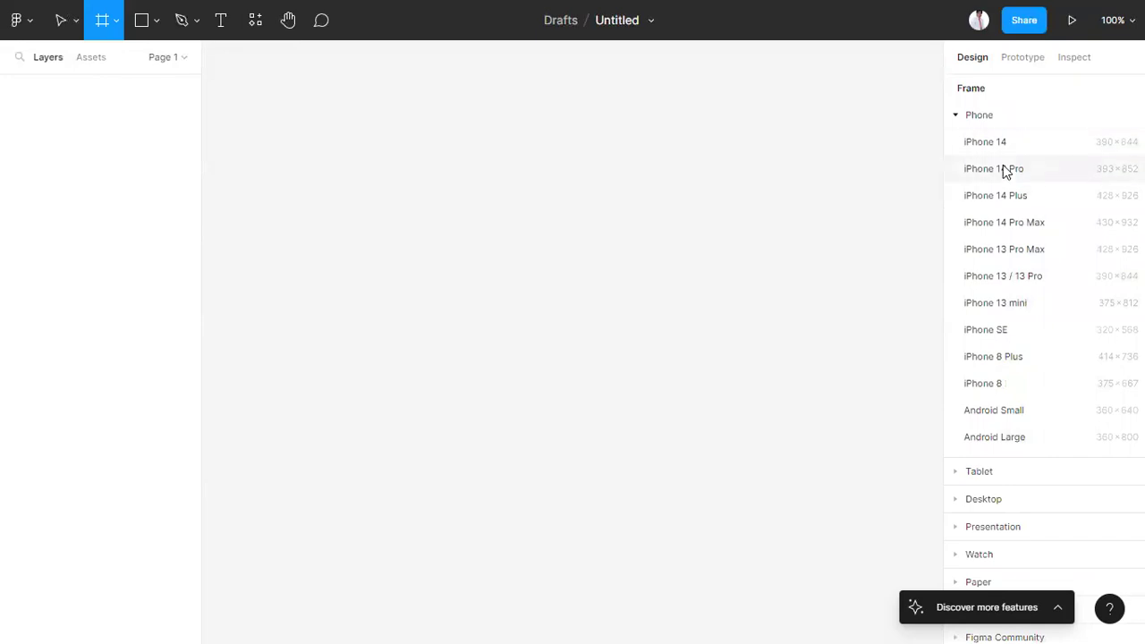
pyautogui.click(998, 252)
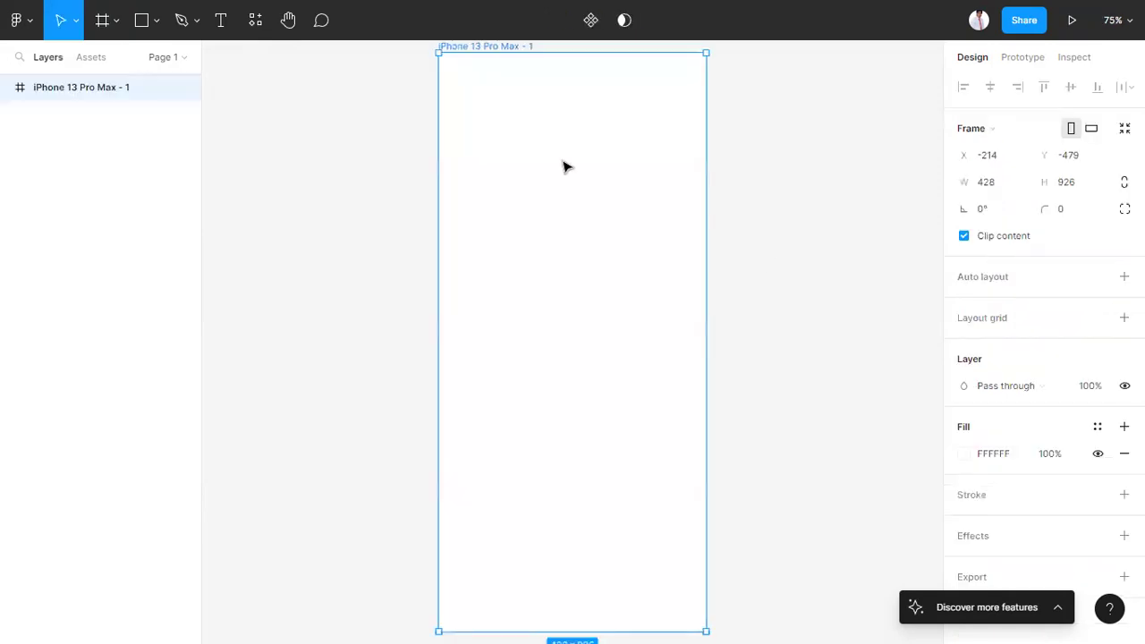
# Rename the iPhone 13 Pro Max frame as "new file"
pyautogui.doubleClick(480, 44)
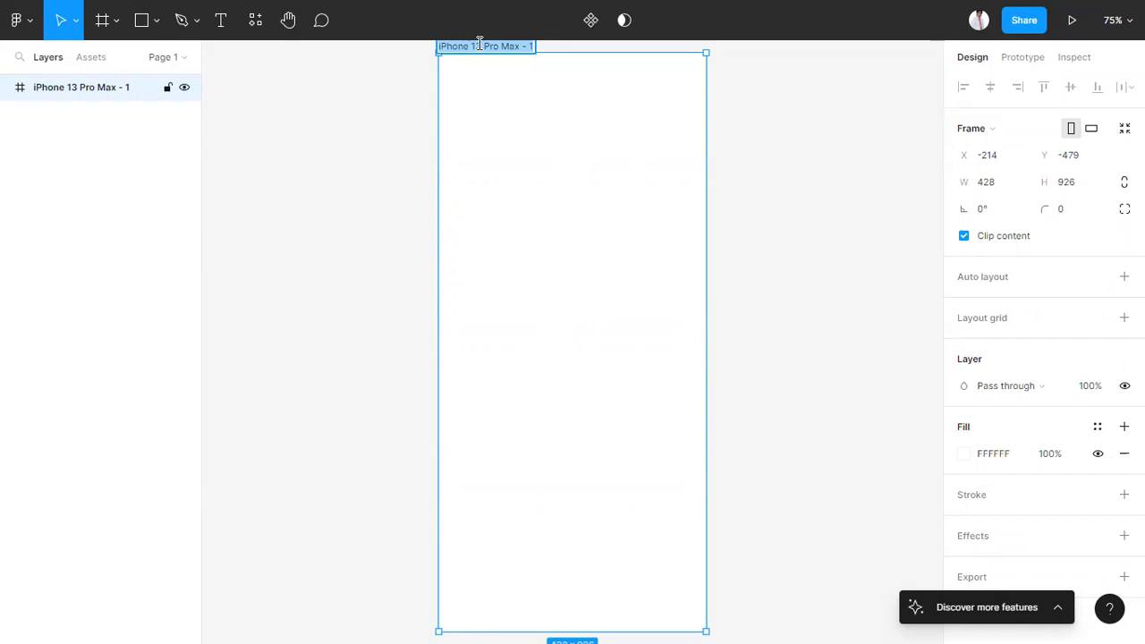
pyautogui.write('new file')
pyautogui.press('Return')
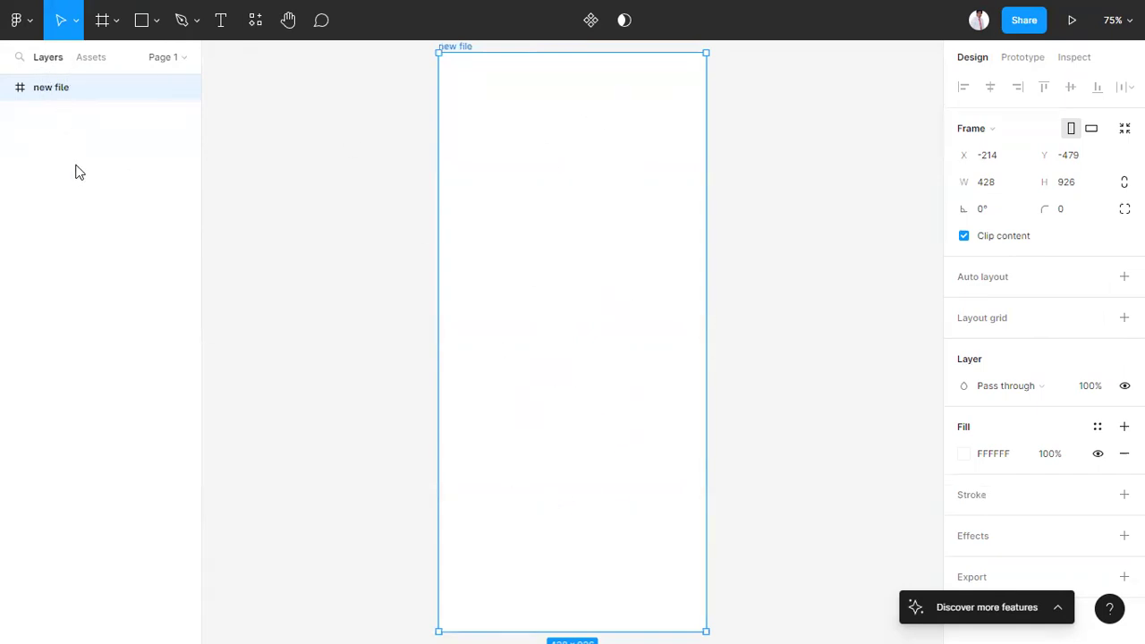
# Review the file's assets and layers, and look through the File, Object, Text and Widgets commands in the main menu
pyautogui.click(92, 60)
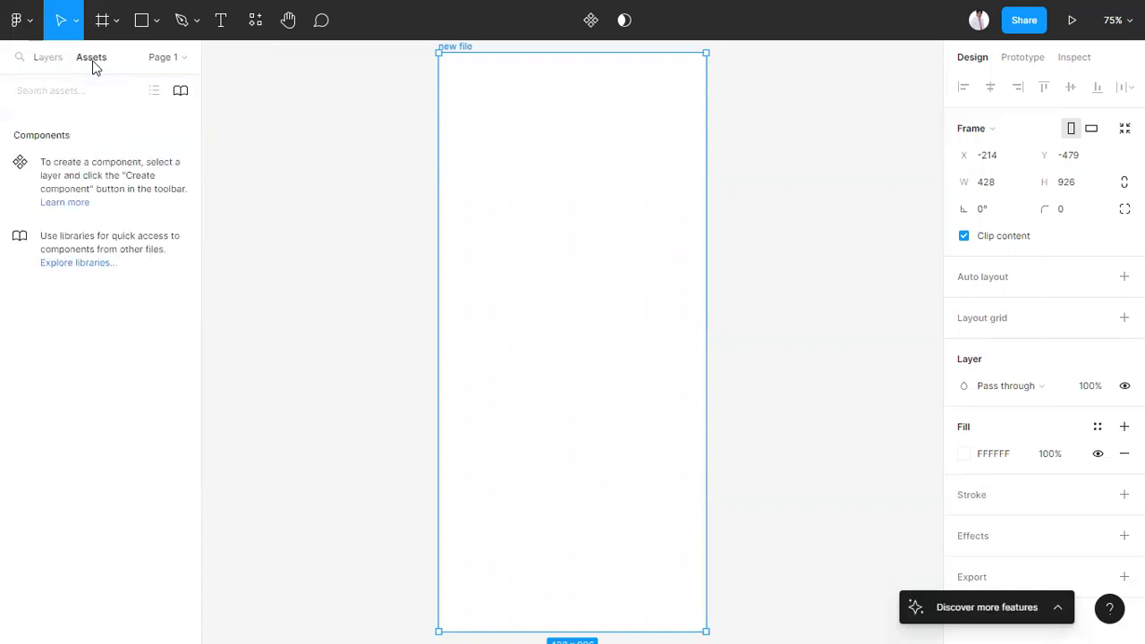
pyautogui.click(44, 57)
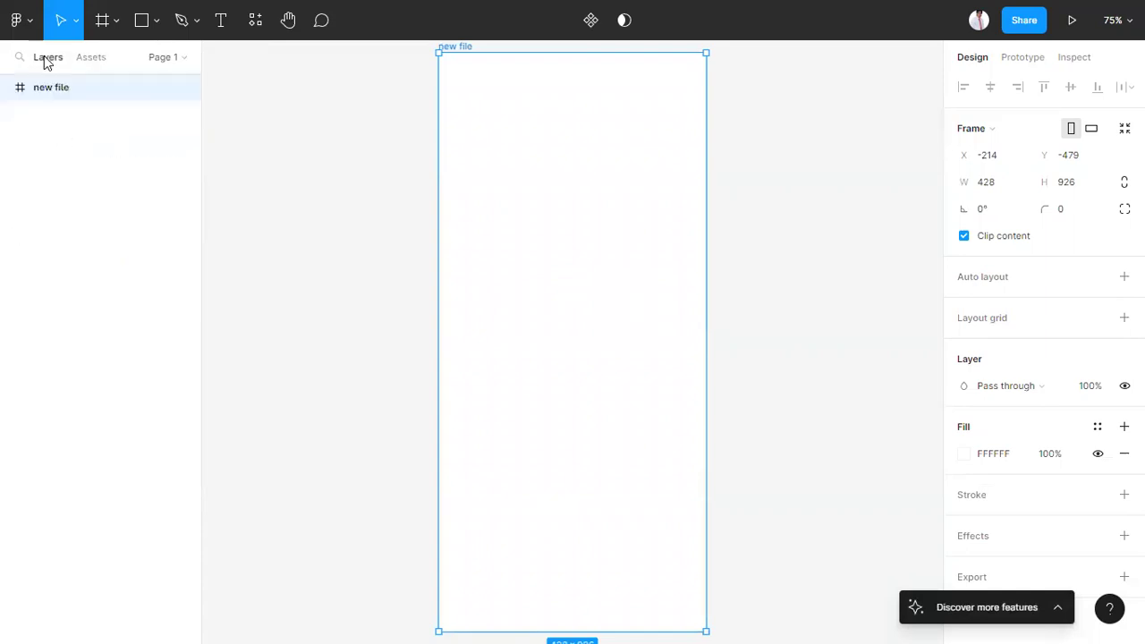
pyautogui.click(28, 19)
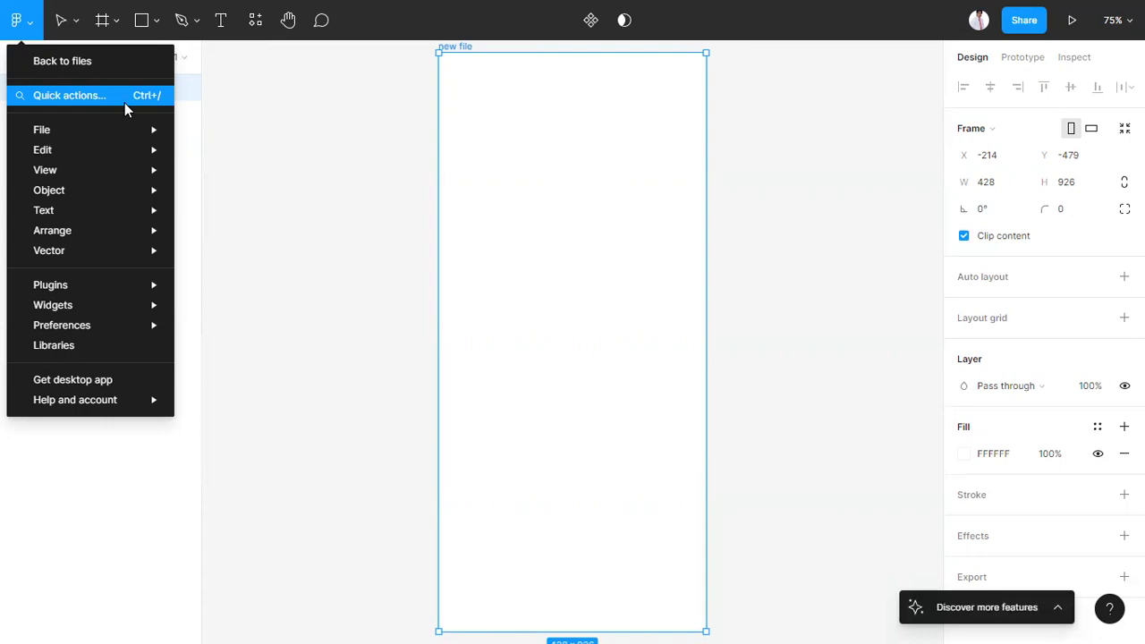
pyautogui.moveTo(154, 131)
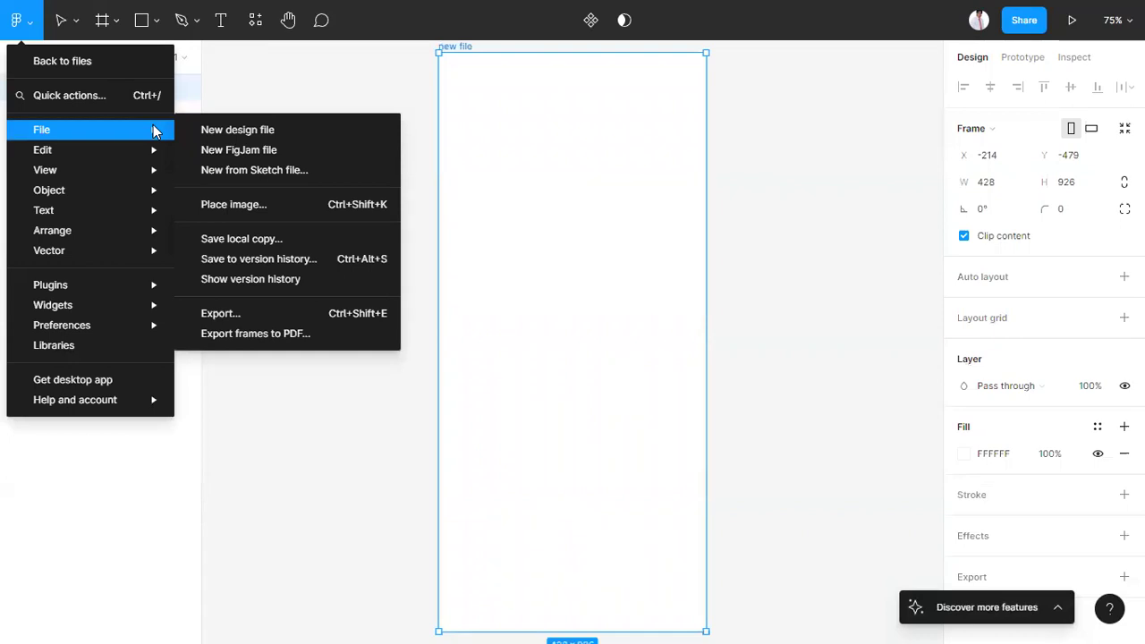
pyautogui.moveTo(98, 200)
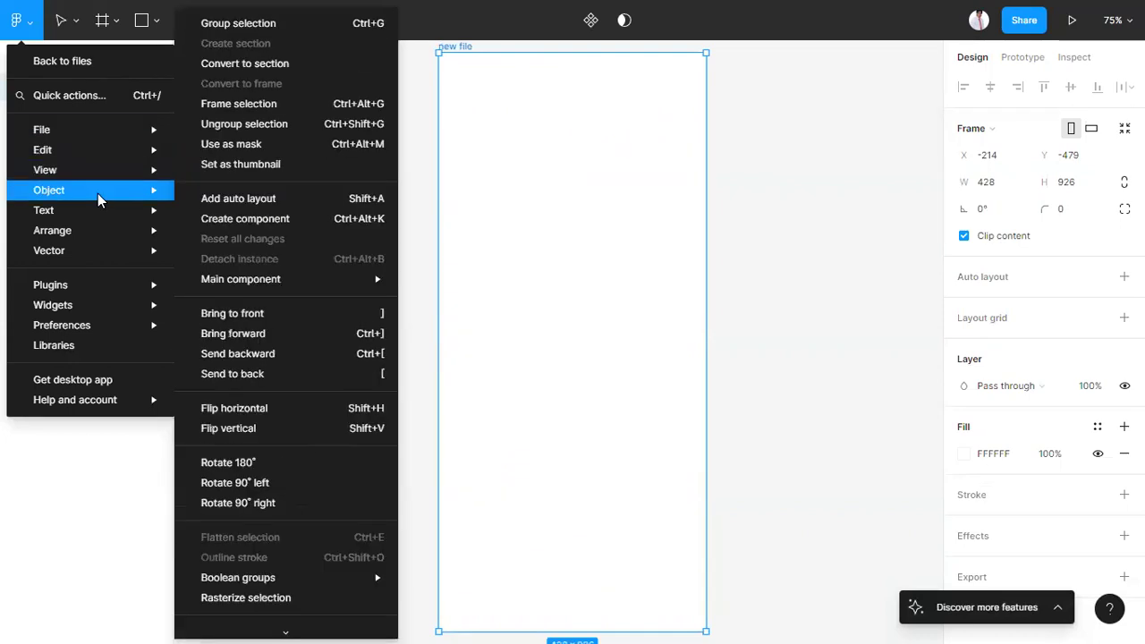
pyautogui.moveTo(108, 220)
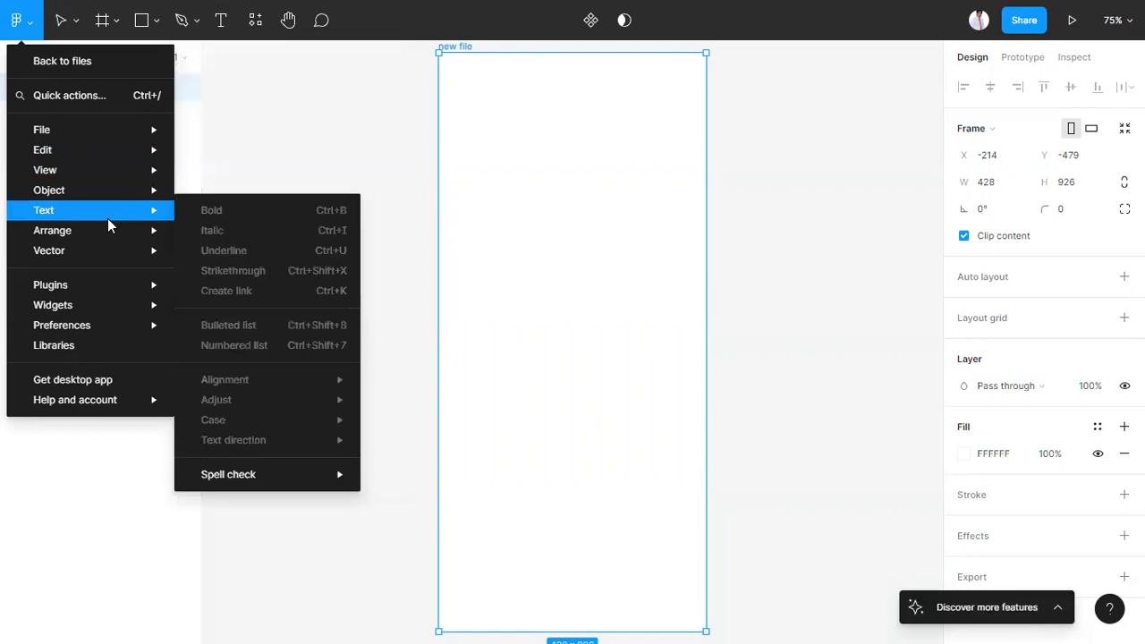
pyautogui.moveTo(92, 309)
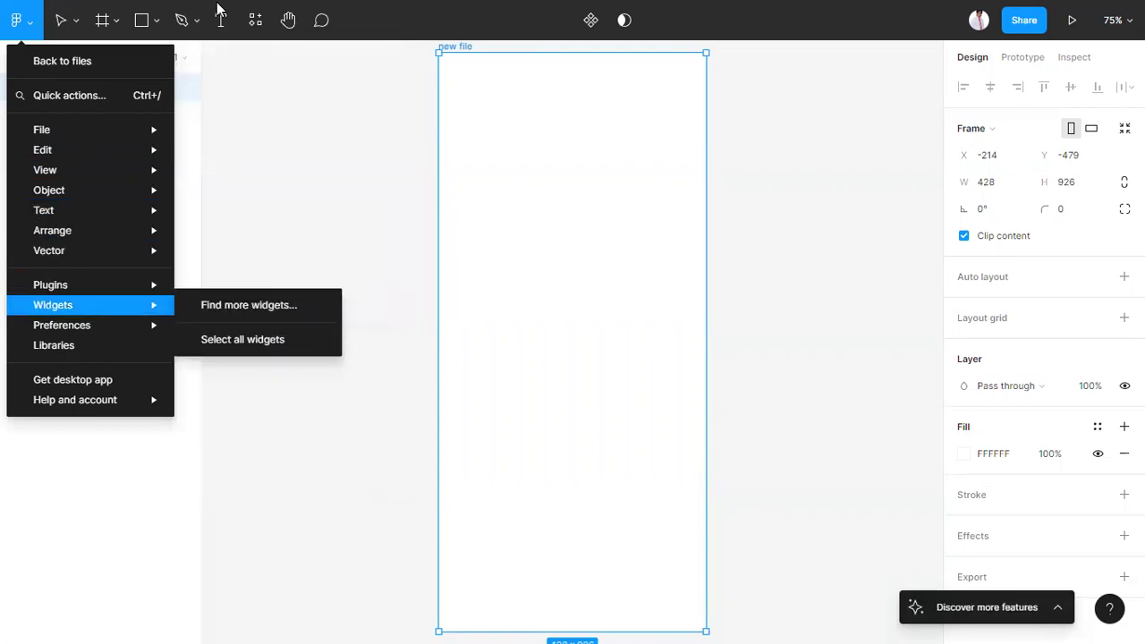
# Examine the available drawing, shape, frame and move tool variants
pyautogui.click(219, 15)
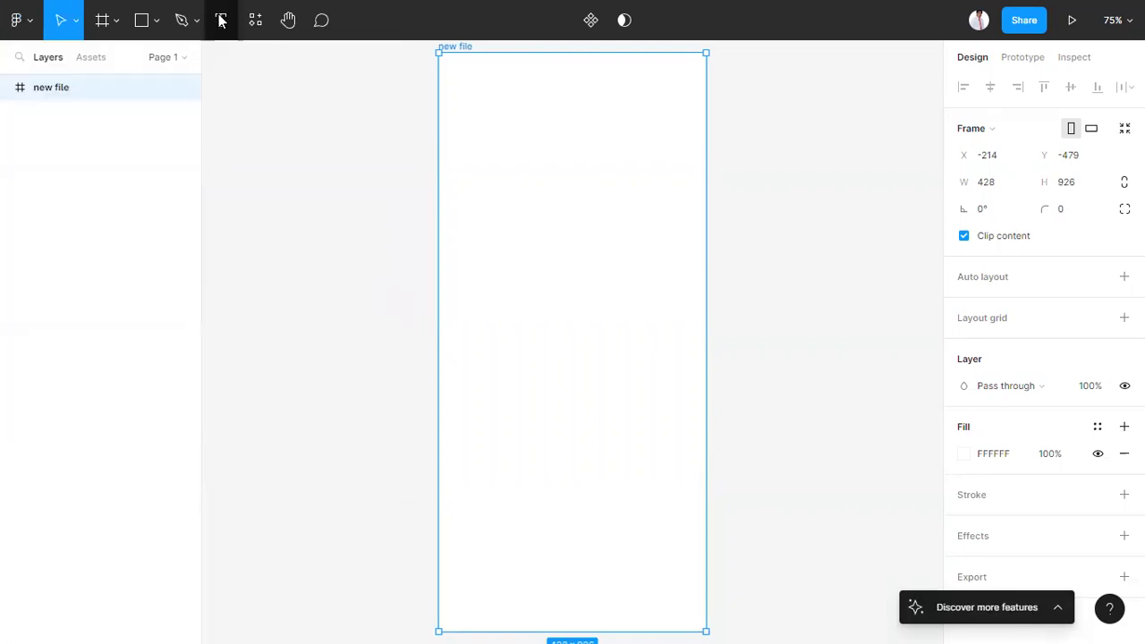
pyautogui.click(195, 23)
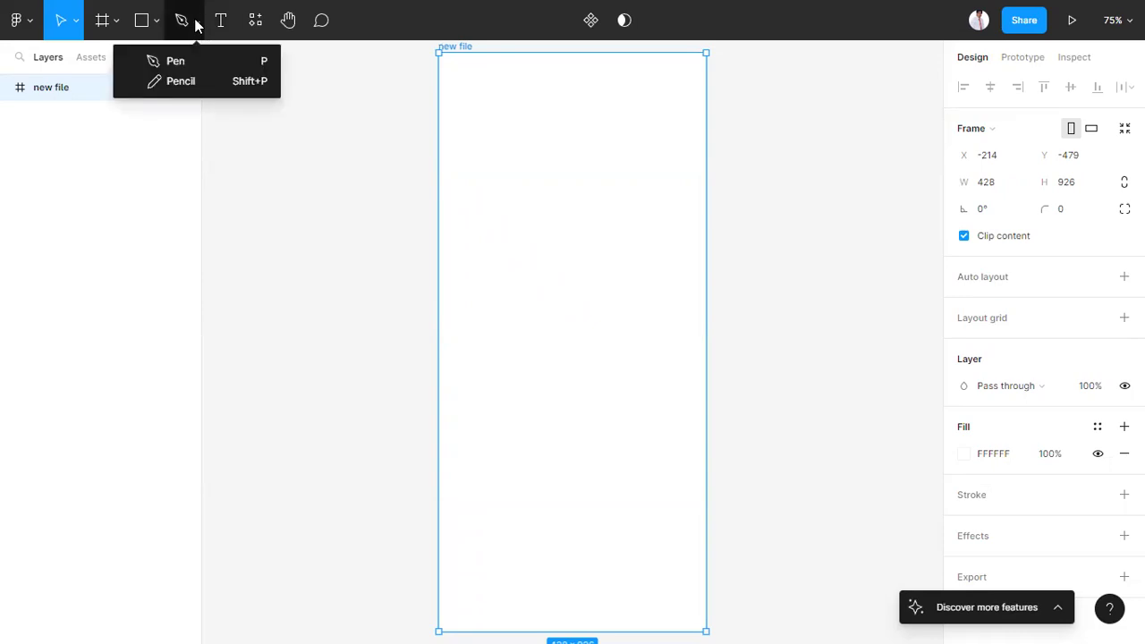
pyautogui.click(156, 25)
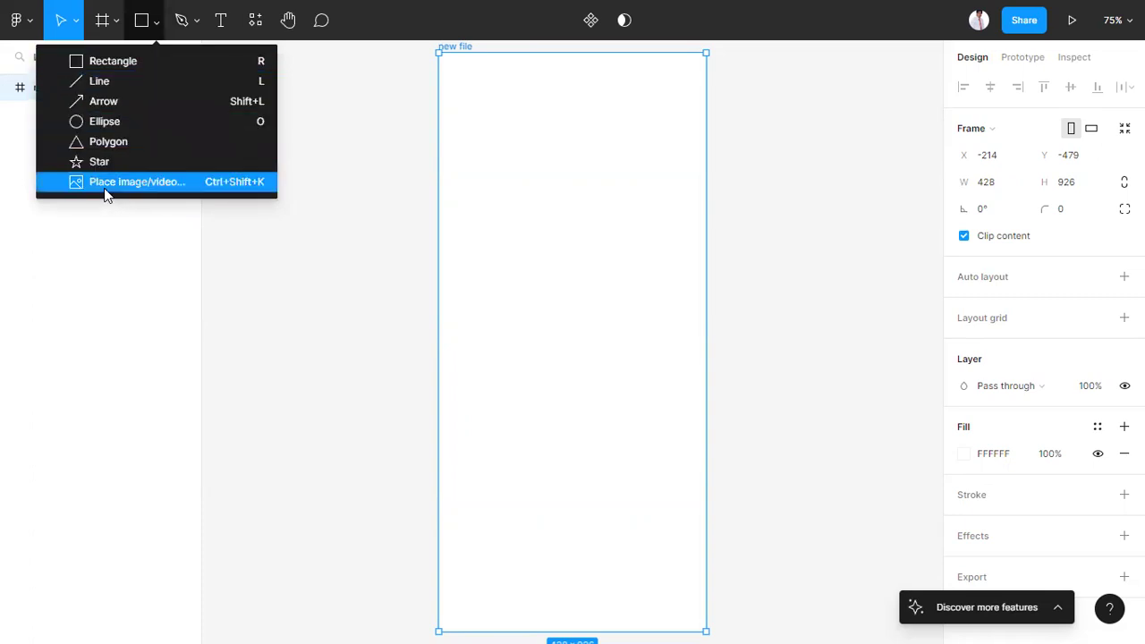
pyautogui.click(120, 17)
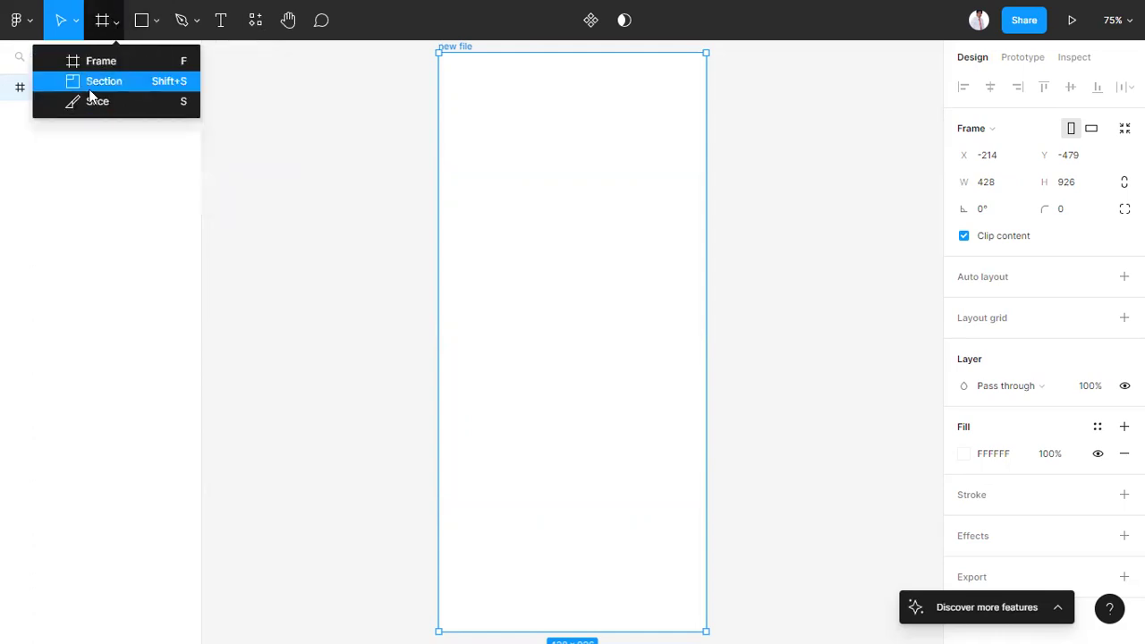
pyautogui.click(77, 20)
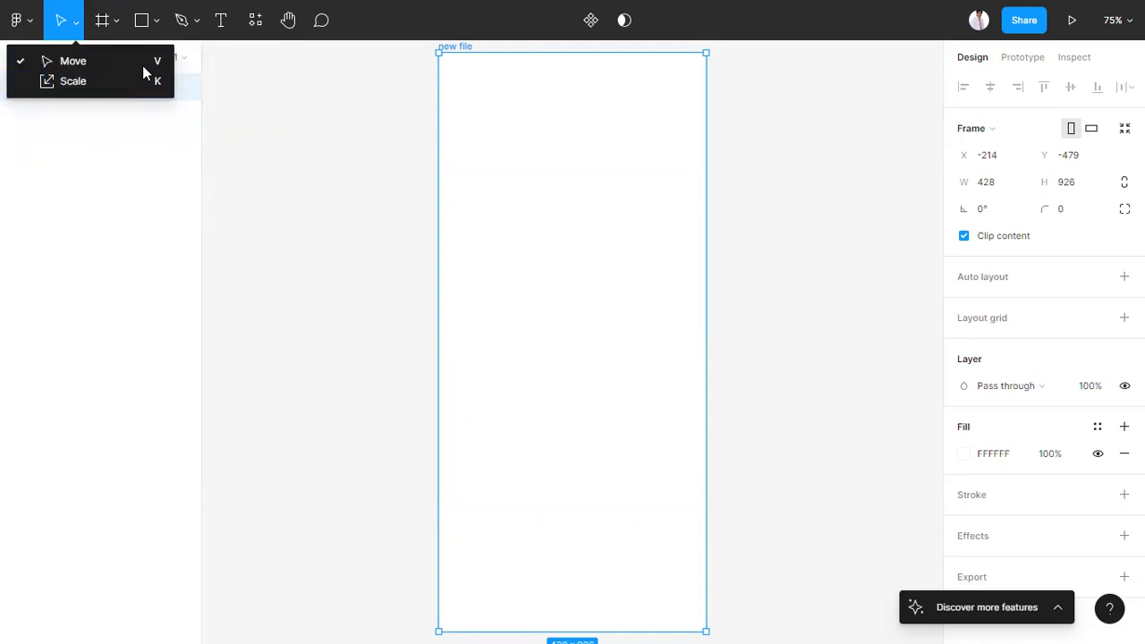
pyautogui.click(84, 19)
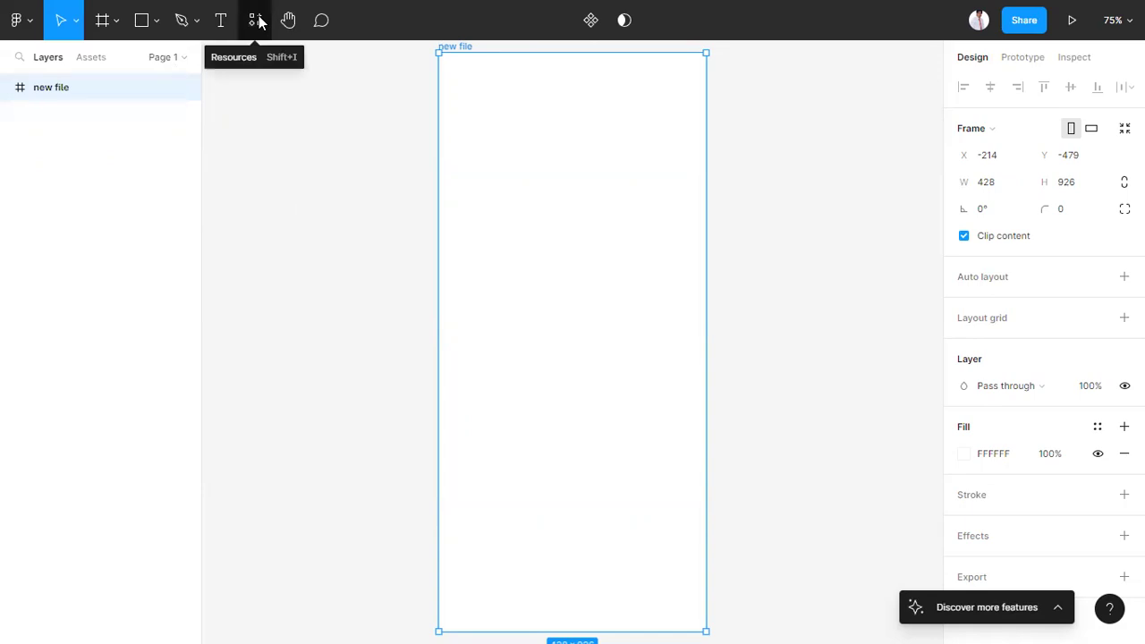
# Browse the components and community plugins in Resources, and switch to the Hand tool
pyautogui.click(257, 20)
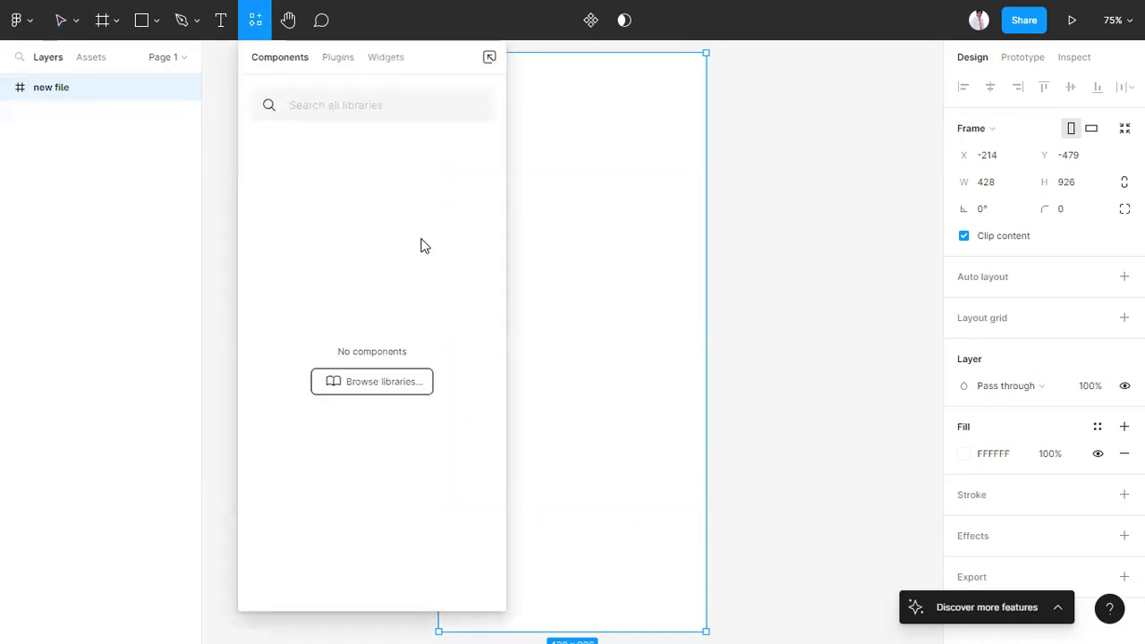
pyautogui.click(348, 59)
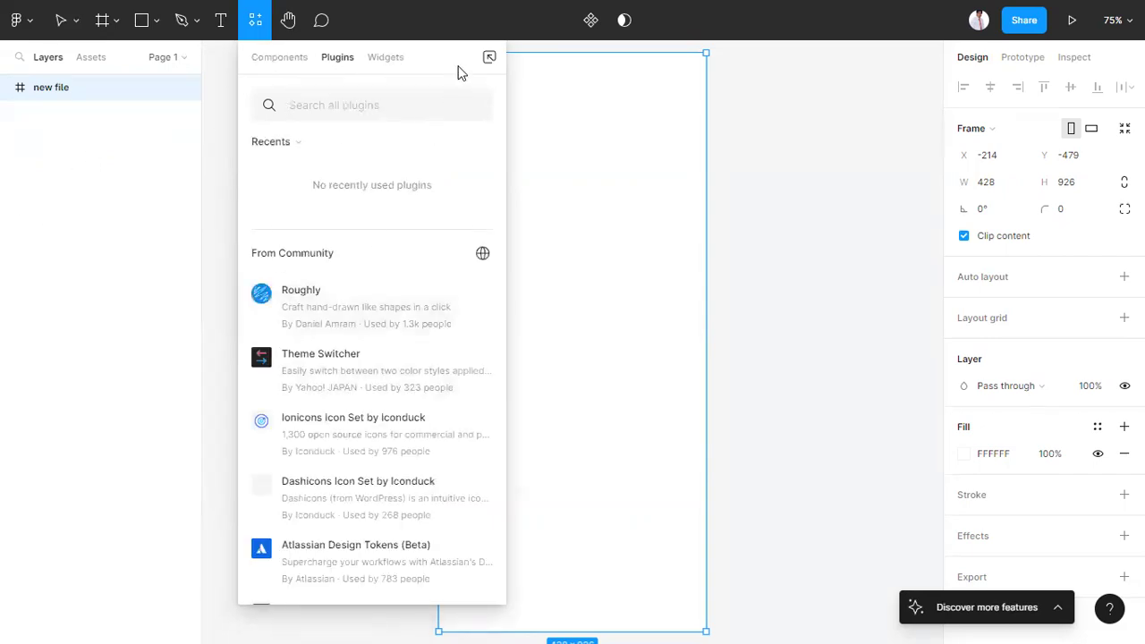
pyautogui.click(289, 20)
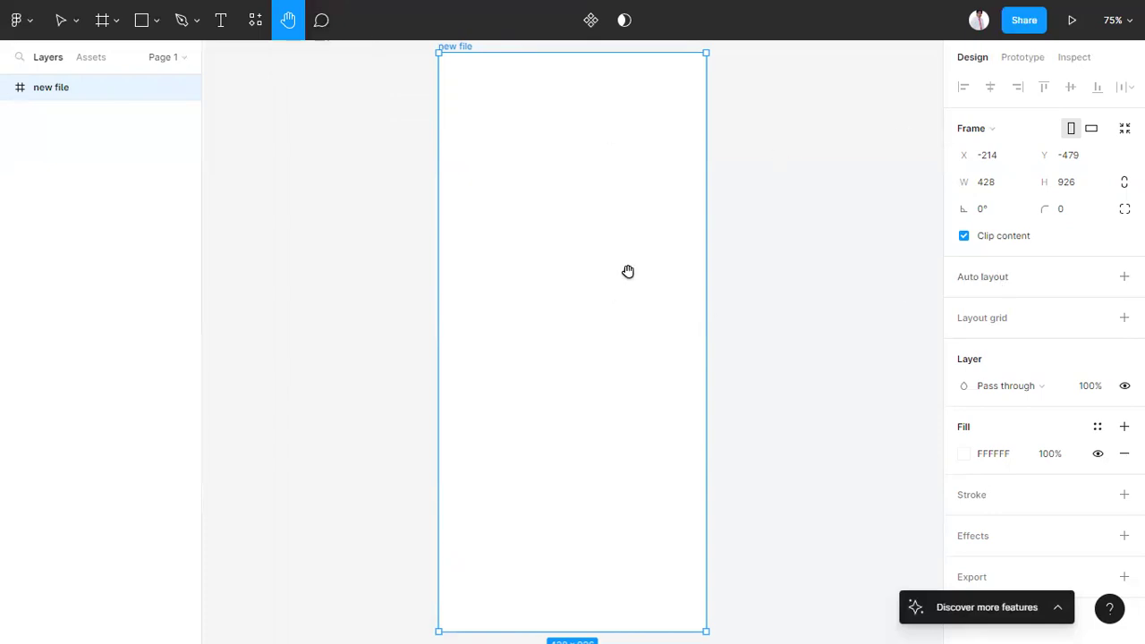
# Return to the Move tool and examine the "new file" frame's prototype settings and inspection details
pyautogui.click(59, 24)
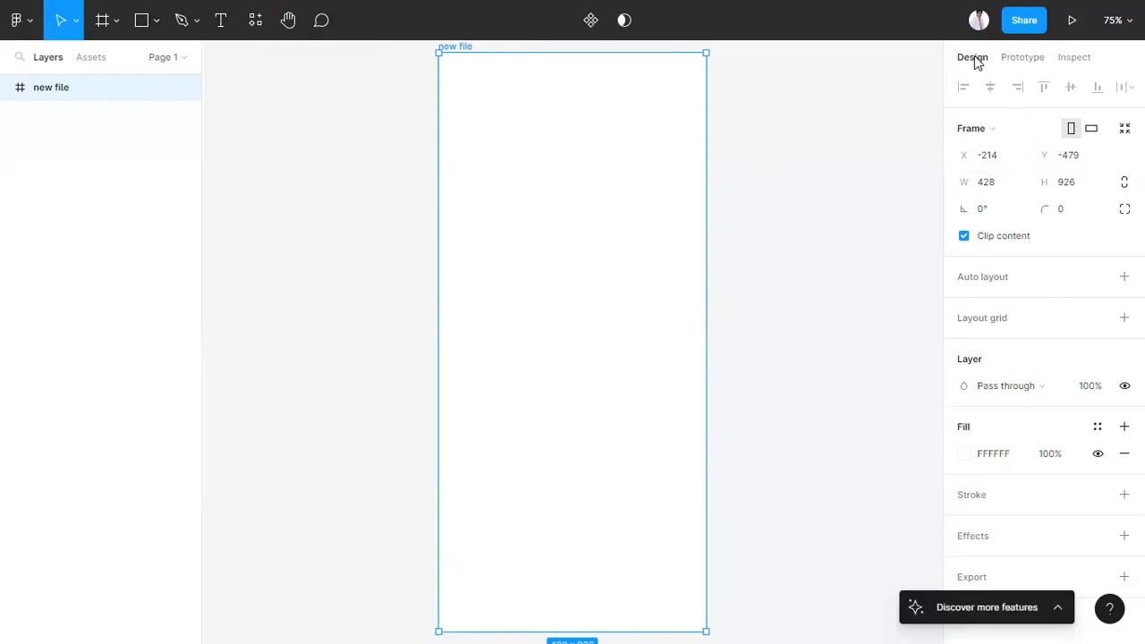
pyautogui.click(1016, 58)
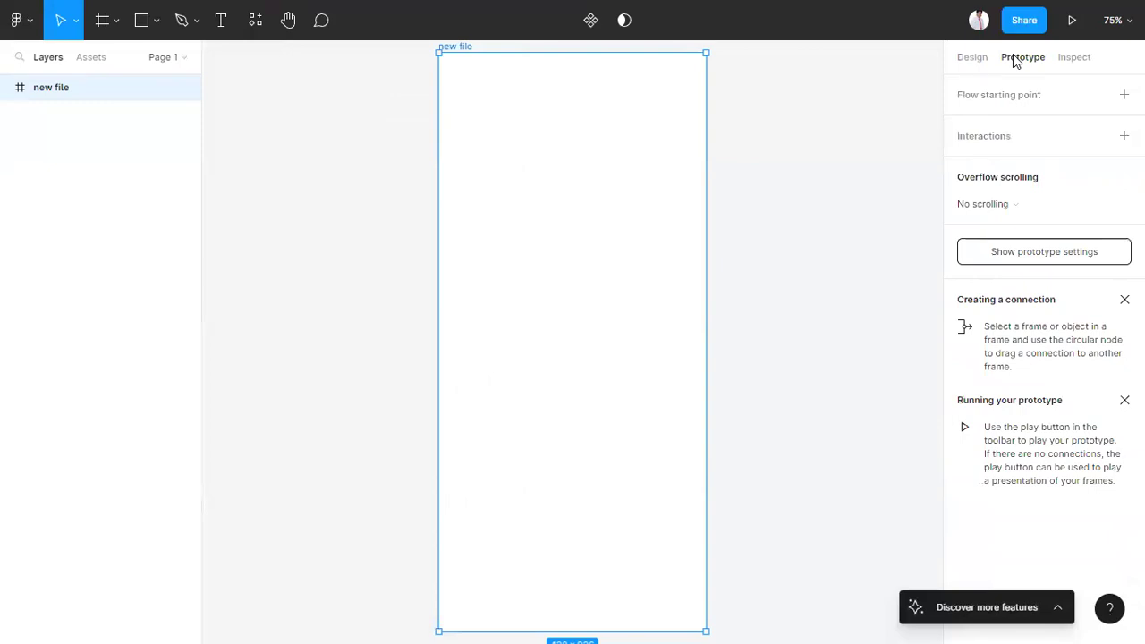
pyautogui.click(1068, 59)
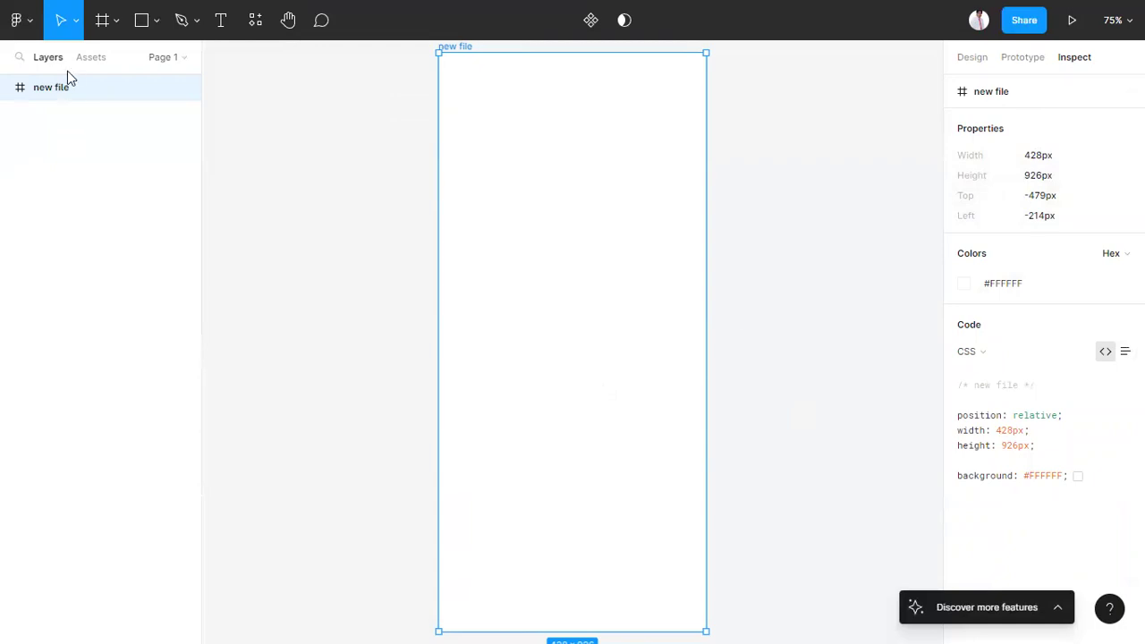
# Draw a rectangle about 244 × 300 in the upper part of the frame and examine its position and size code in CSS
pyautogui.click(141, 21)
pyautogui.moveTo(500, 147); pyautogui.dragTo(653, 336)
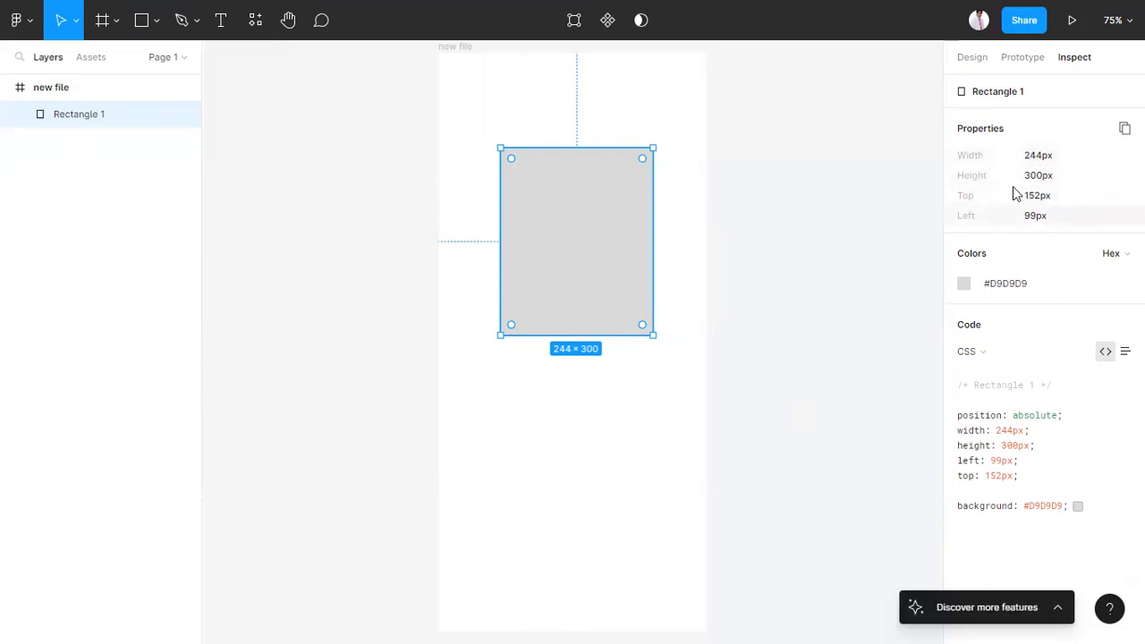
pyautogui.moveTo(1034, 478); pyautogui.dragTo(962, 411)
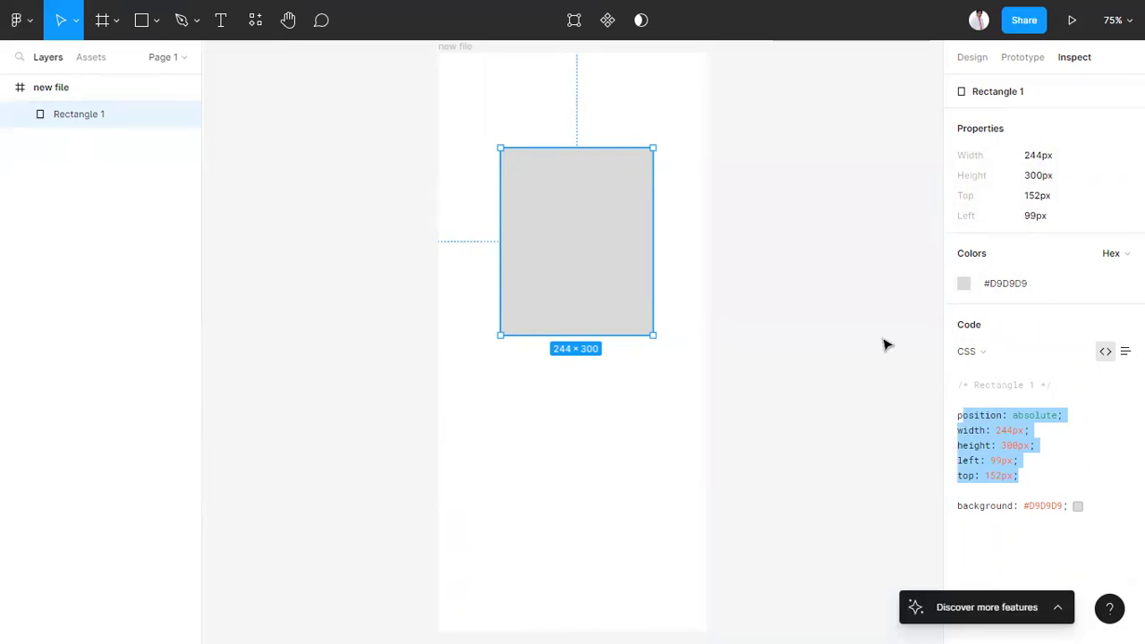
pyautogui.click(569, 209)
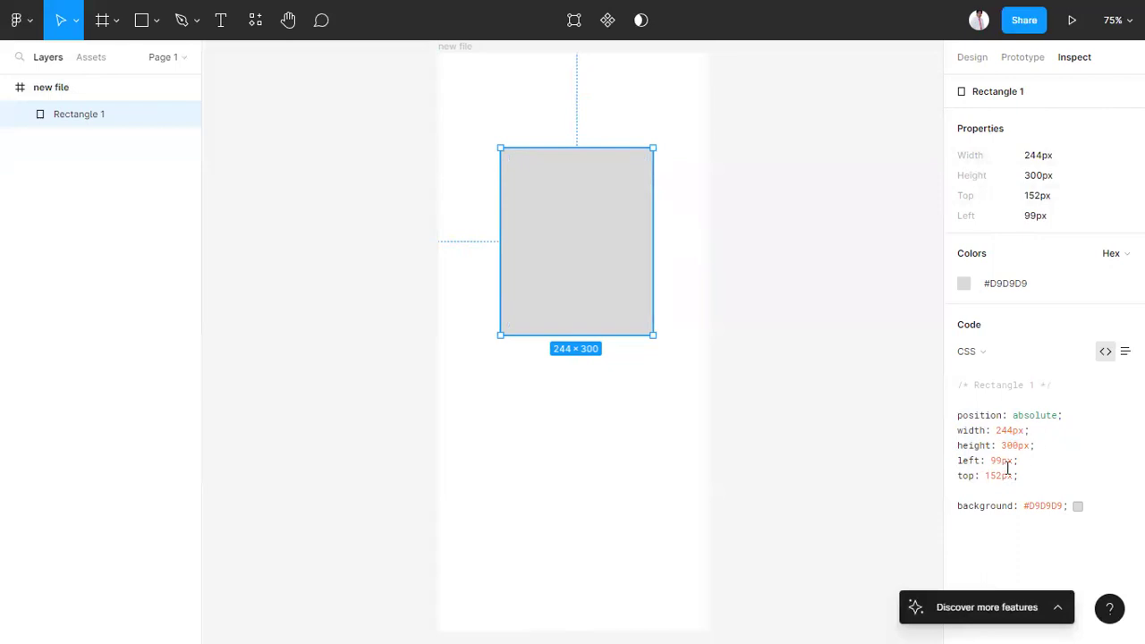
# Examine the rectangle's prototype and design properties, hiding the layer and showing it again
pyautogui.click(1028, 56)
pyautogui.click(972, 57)
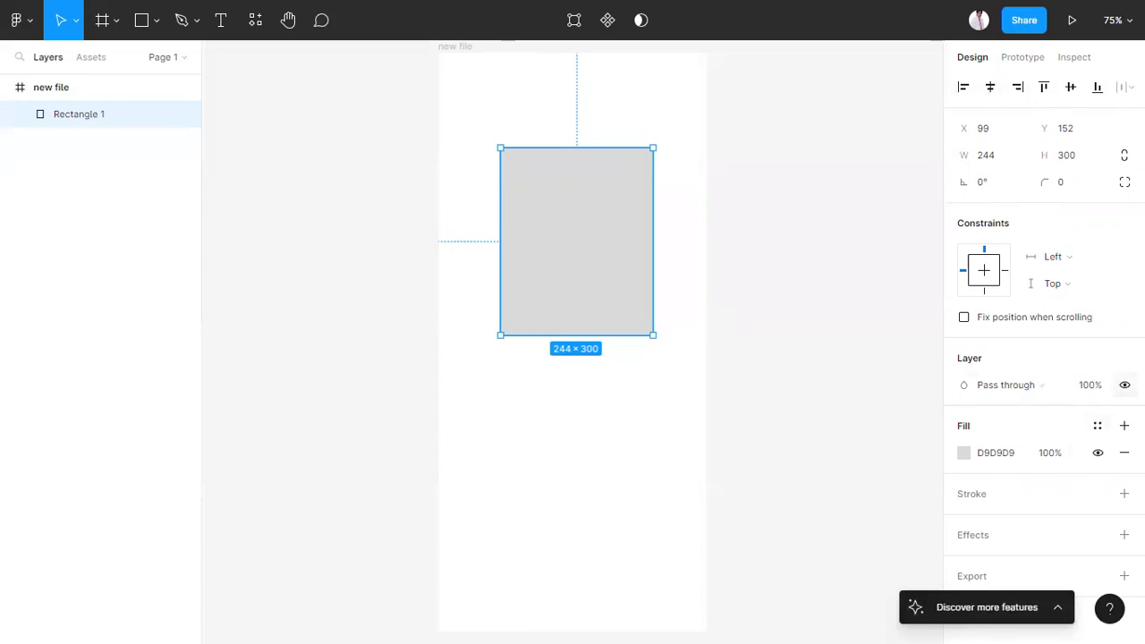
pyautogui.click(1124, 384)
pyautogui.click(1124, 384)
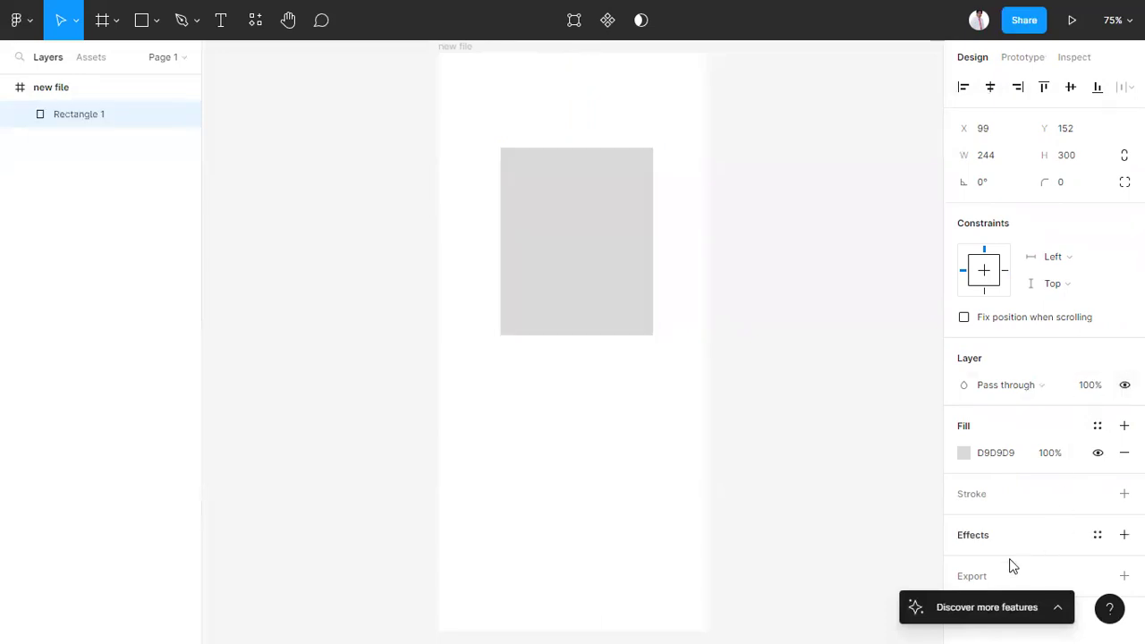
# Review the Professional plan features, dismiss that overview, look through the help options, and deselect the rectangle
pyautogui.click(1059, 608)
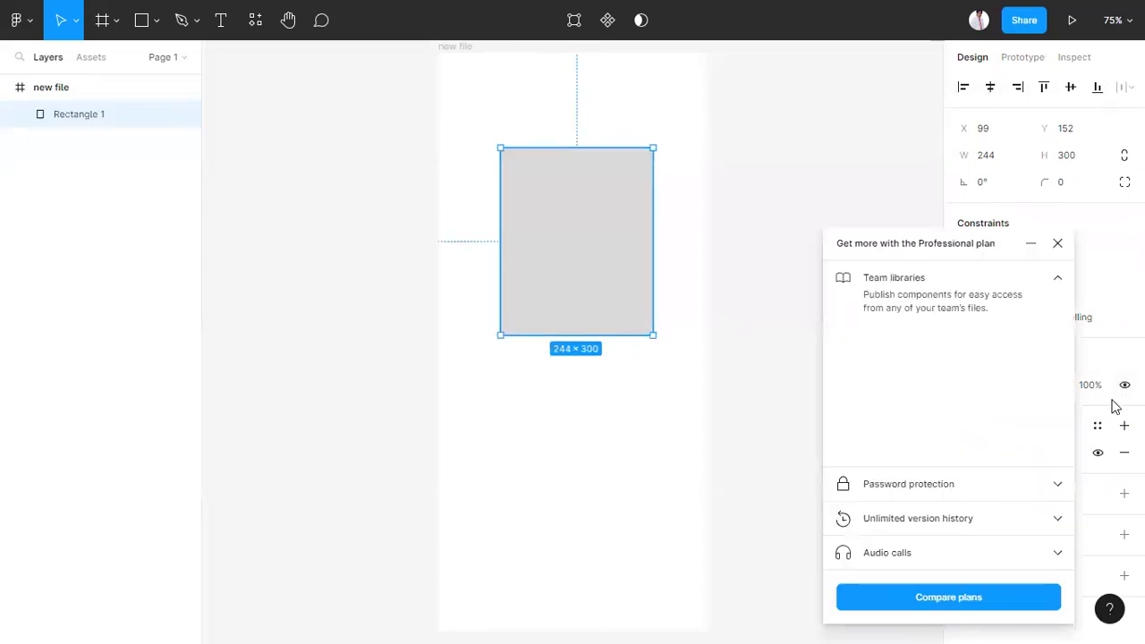
pyautogui.click(1057, 244)
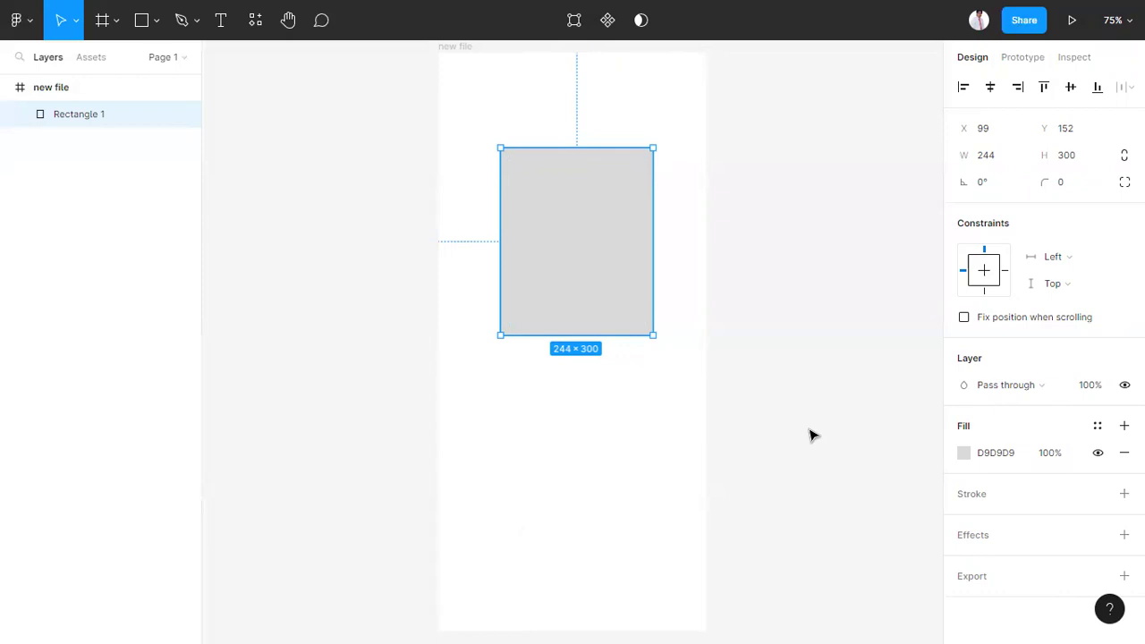
pyautogui.click(1109, 609)
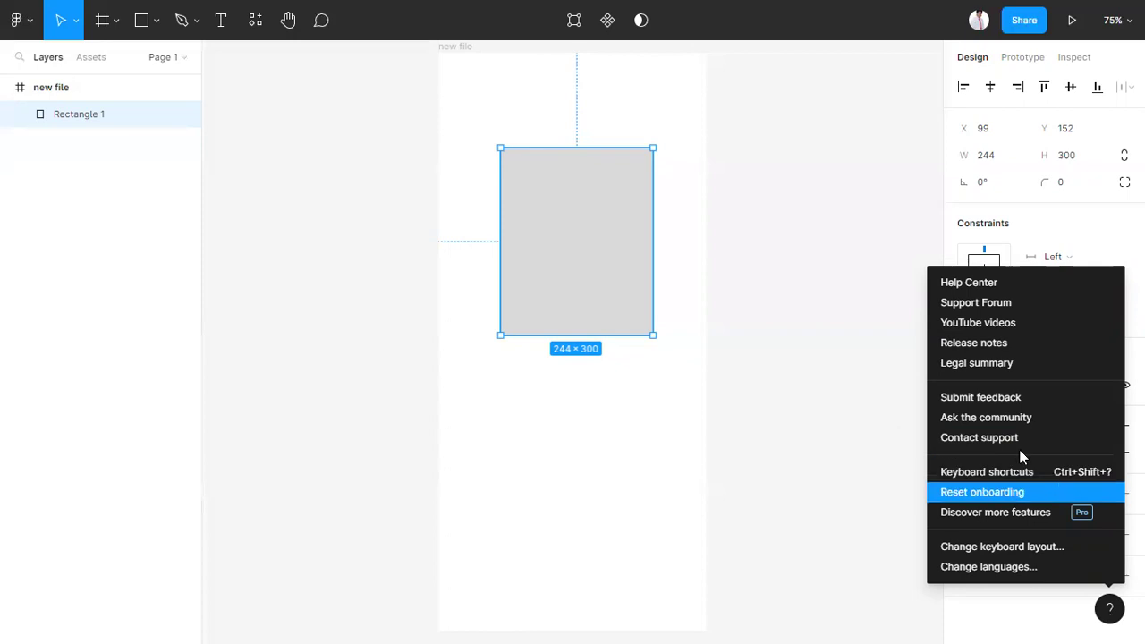
pyautogui.click(604, 504)
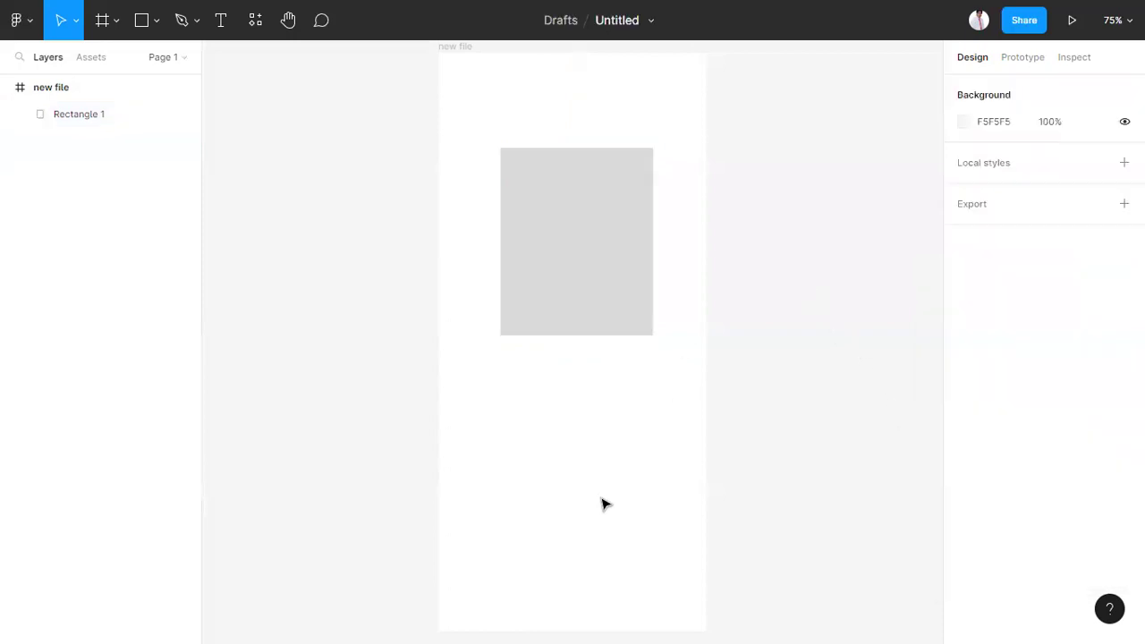
# Display the essential keyboard shortcuts, search the quick actions for "shape", and close the search
pyautogui.hotkey('ctrl', 'shift', '?')
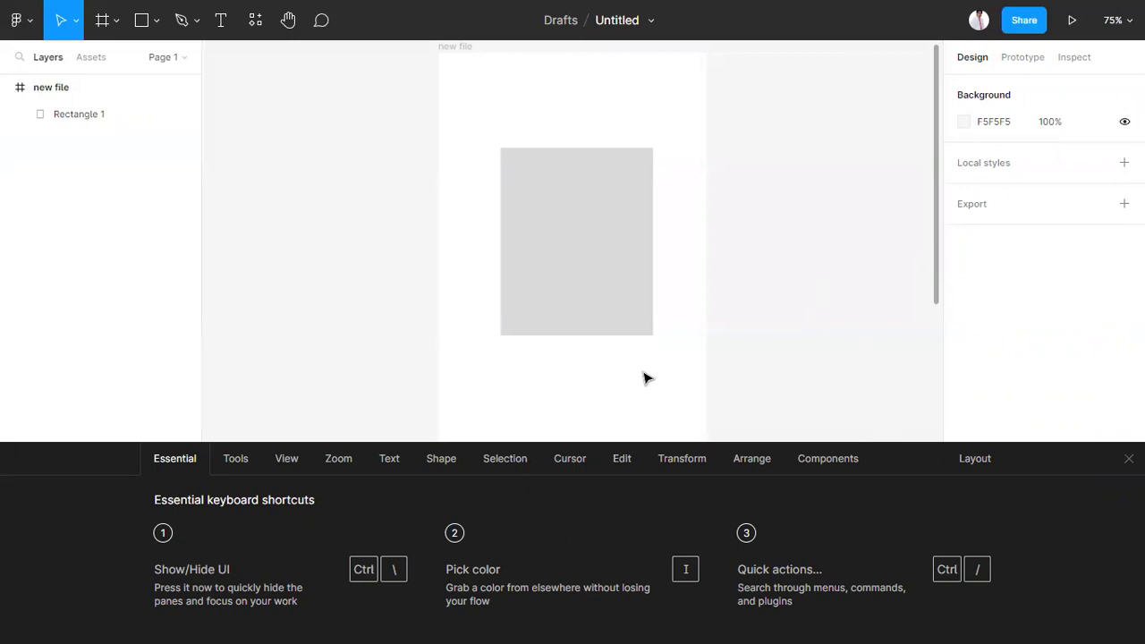
pyautogui.hotkey('ctrl', '/')
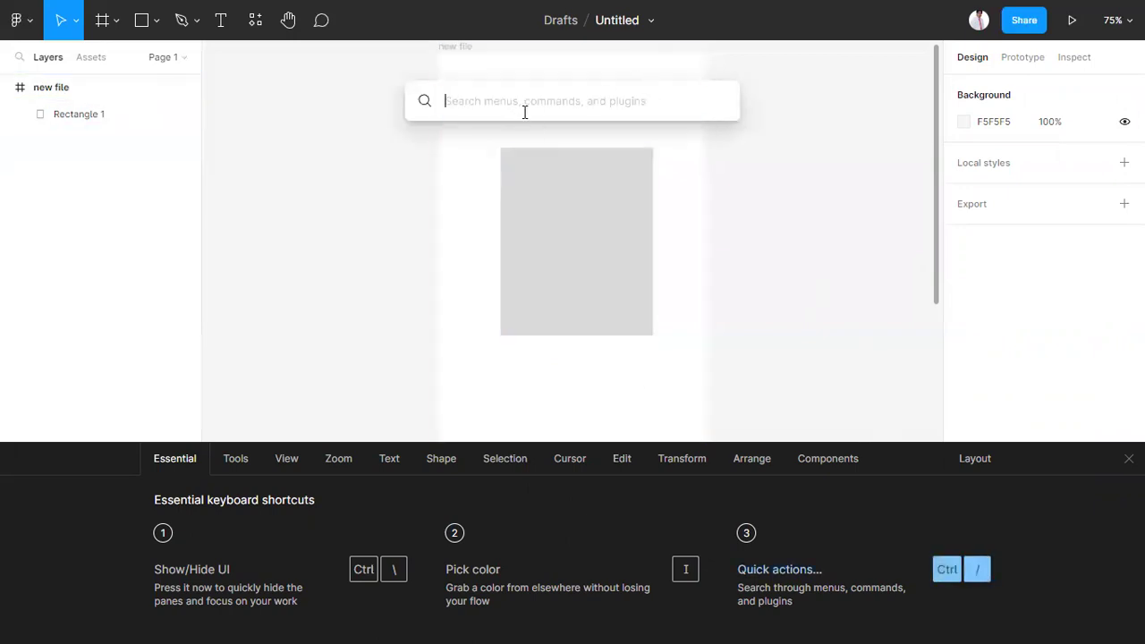
pyautogui.write('shape')
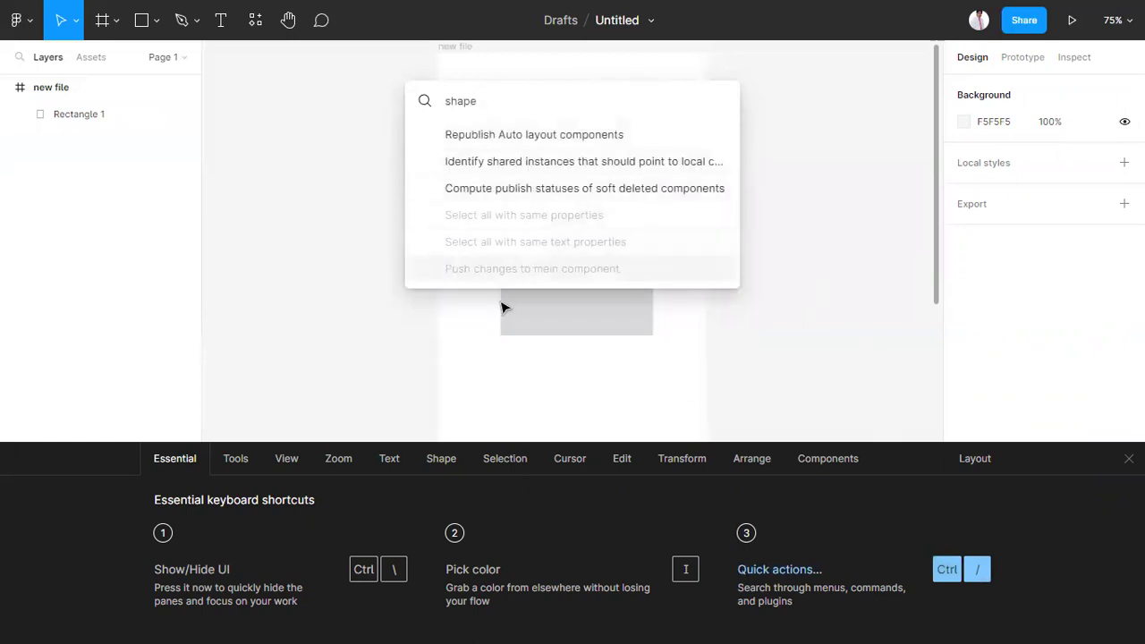
pyautogui.press('Escape')
pyautogui.click(555, 295)
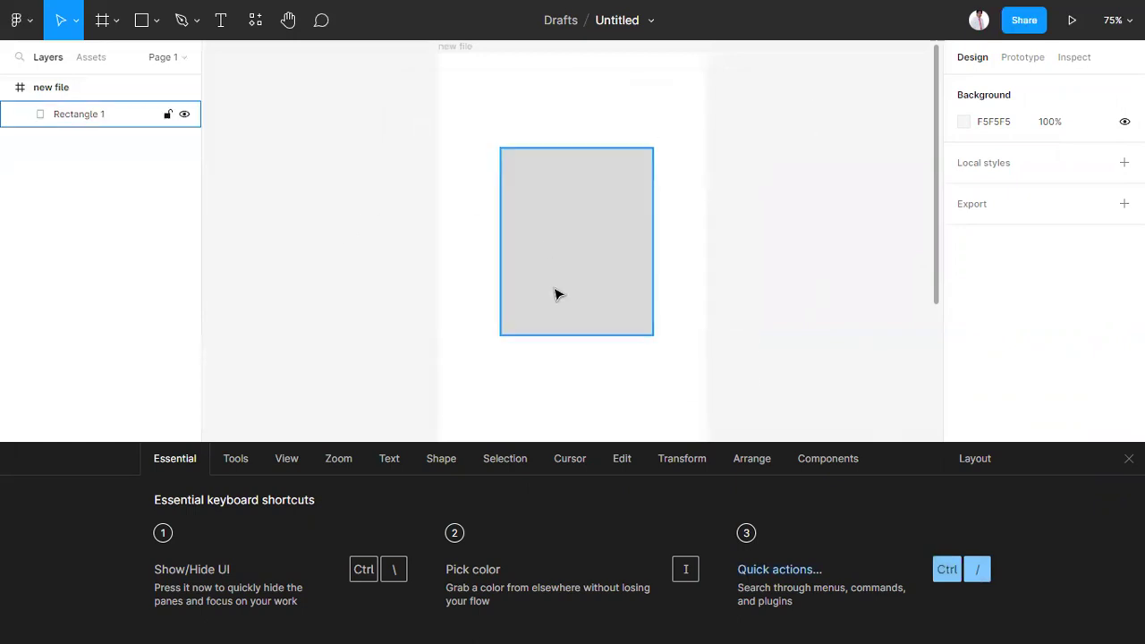
pyautogui.press('Escape')
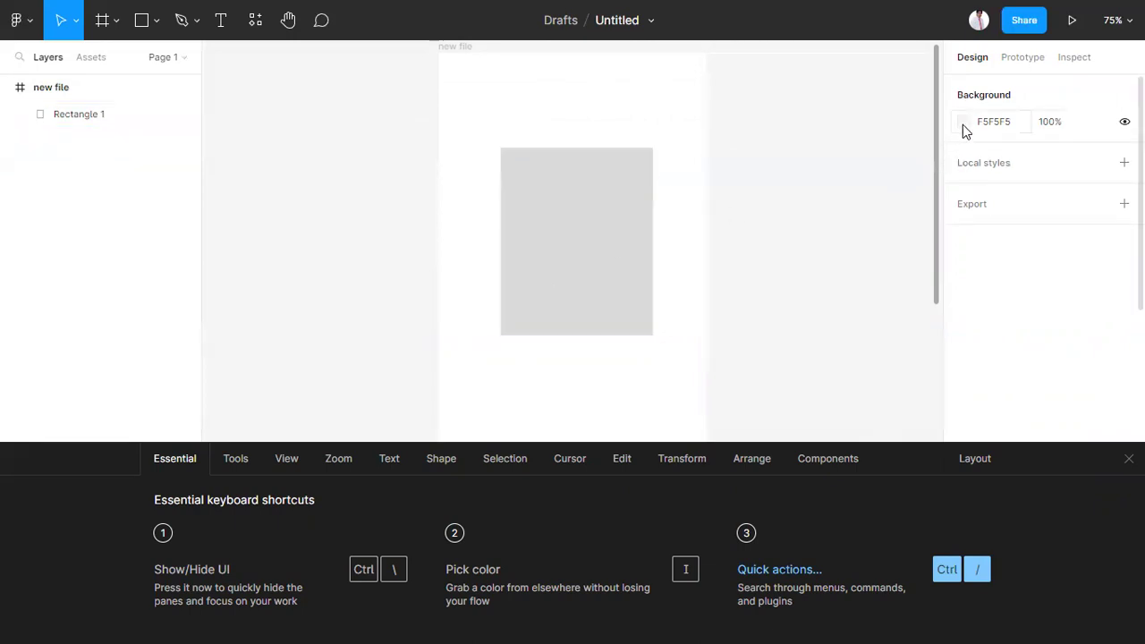
# Try a bright red canvas background, and set the background colour to the grey A39A9A
pyautogui.click(963, 122)
pyautogui.click(924, 164)
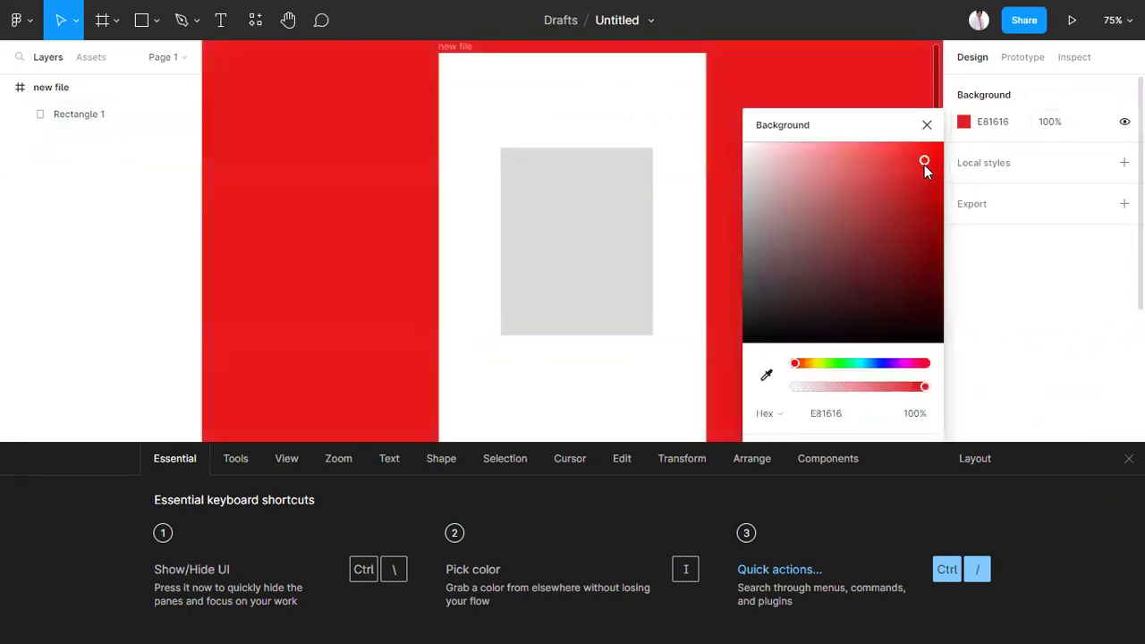
pyautogui.moveTo(786, 176); pyautogui.dragTo(662, 117)
pyautogui.click(753, 220)
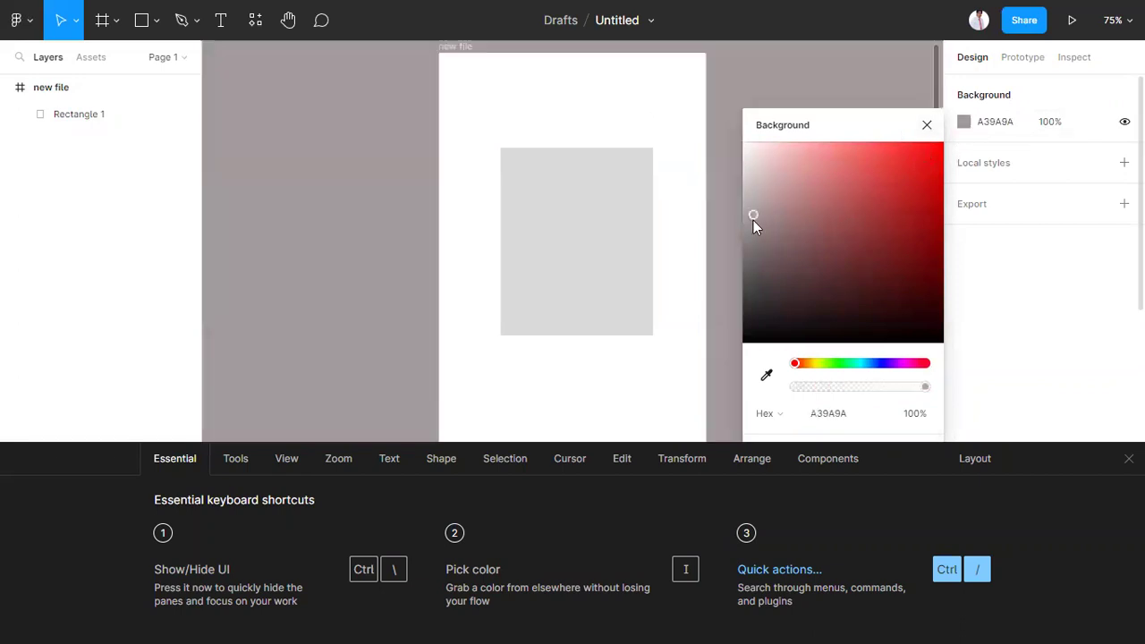
# Close the background colour picker, return to the file browser, and open the EdTech Website file from the drafts
pyautogui.click(927, 125)
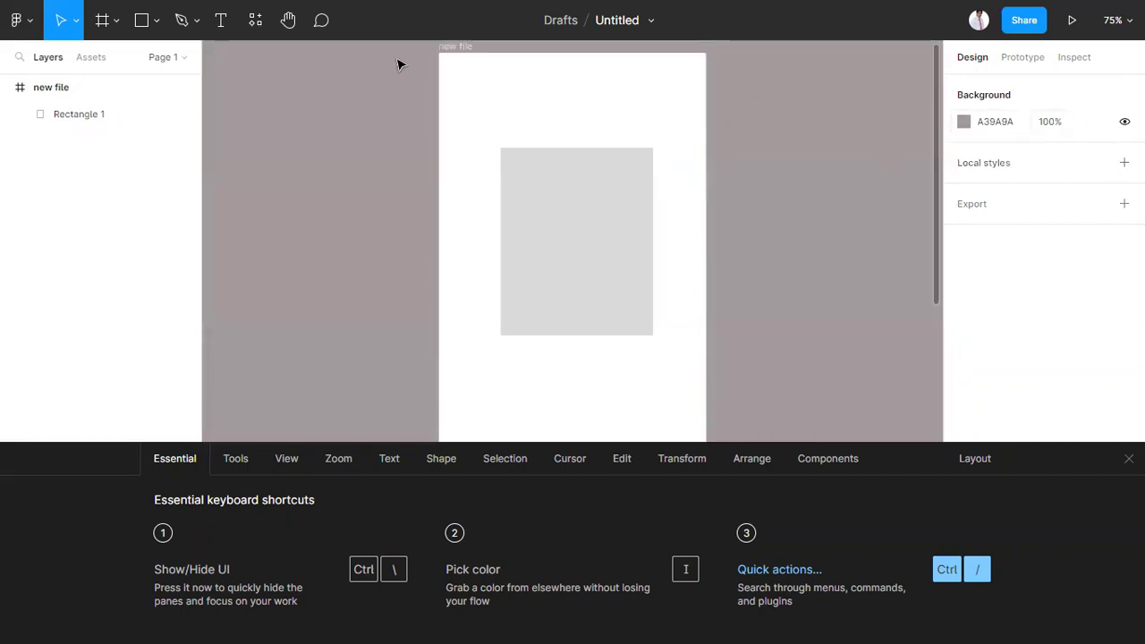
pyautogui.click(32, 24)
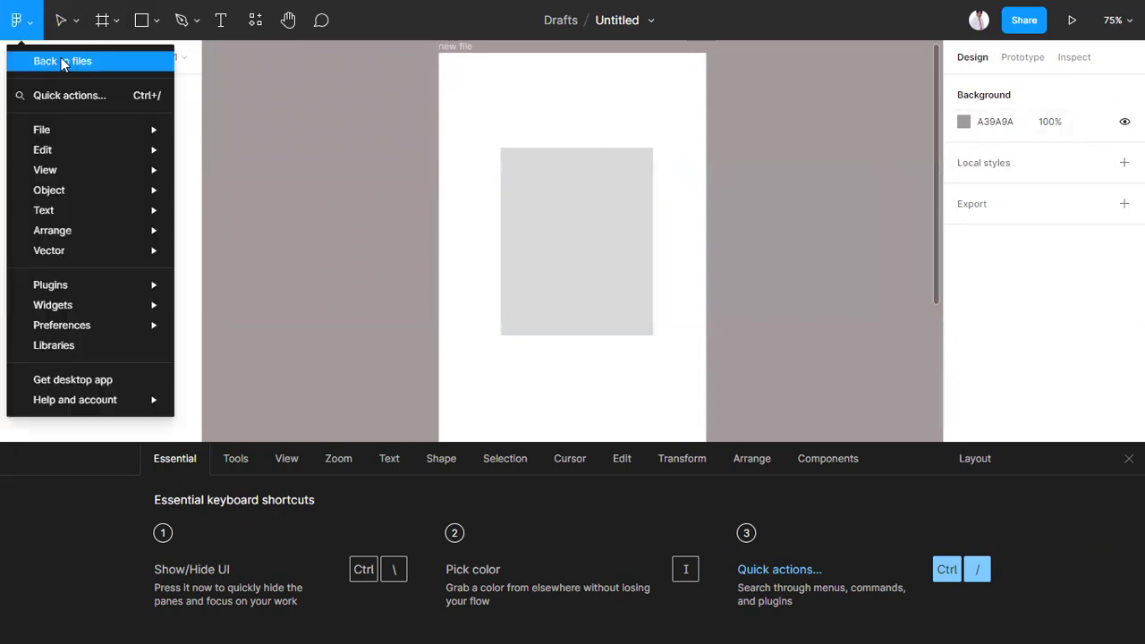
pyautogui.click(62, 61)
pyautogui.scroll(-3, 505, 313)
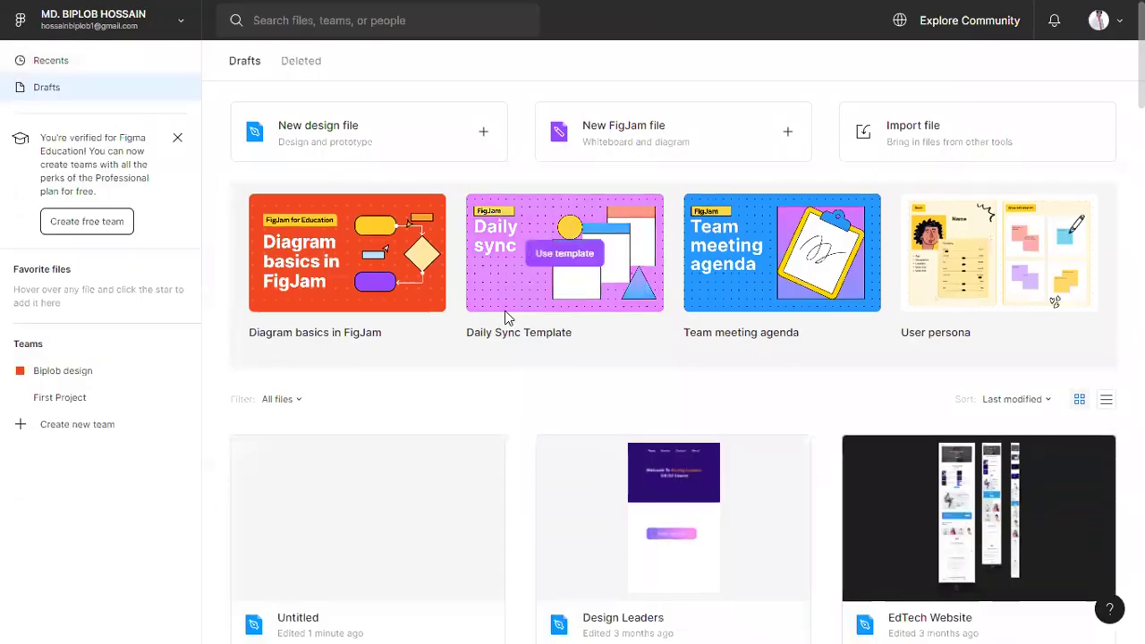
pyautogui.scroll(-1, 505, 316)
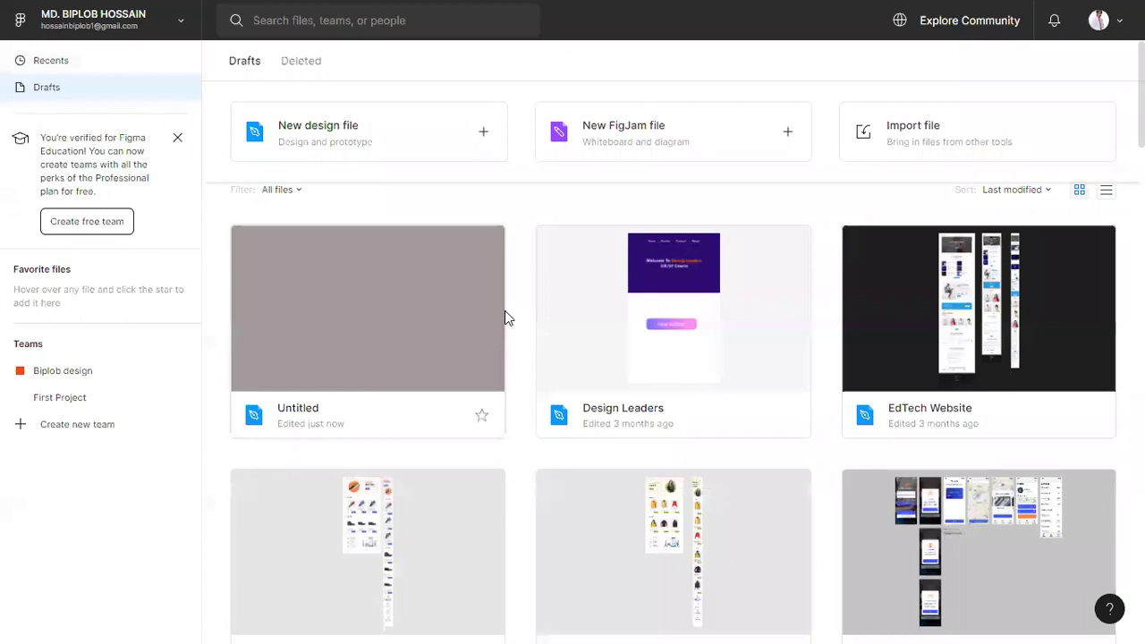
pyautogui.doubleClick(905, 313)
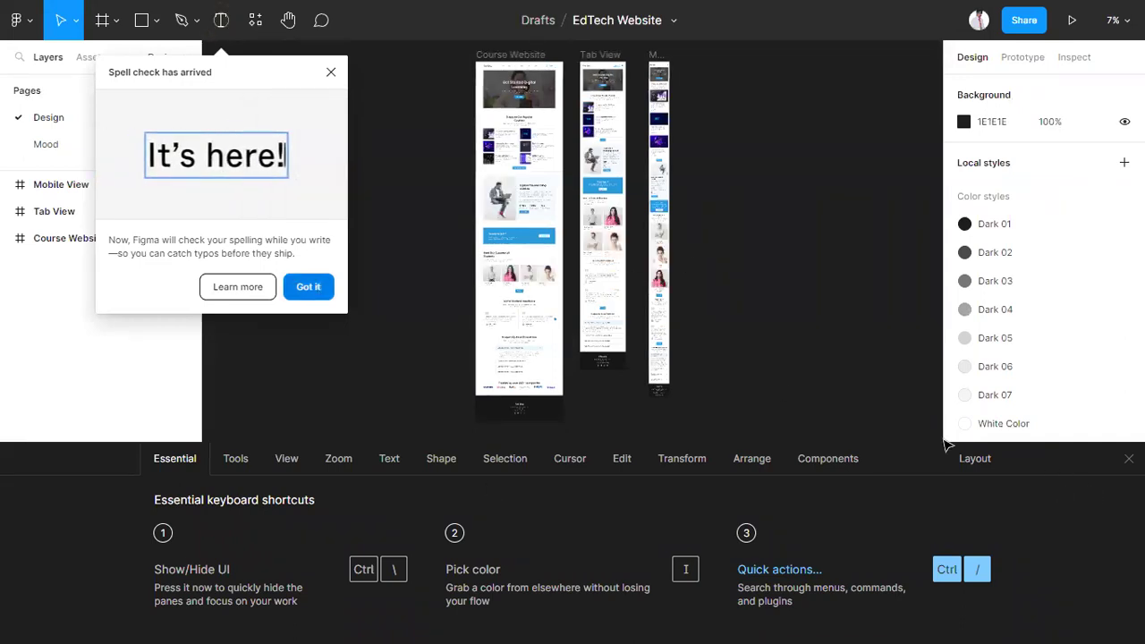
# Dismiss the spell check announcement and the keyboard shortcuts overview to give the website frames the full canvas
pyautogui.press('Escape')
pyautogui.click(1129, 458)
pyautogui.scroll(1, 469, 304)
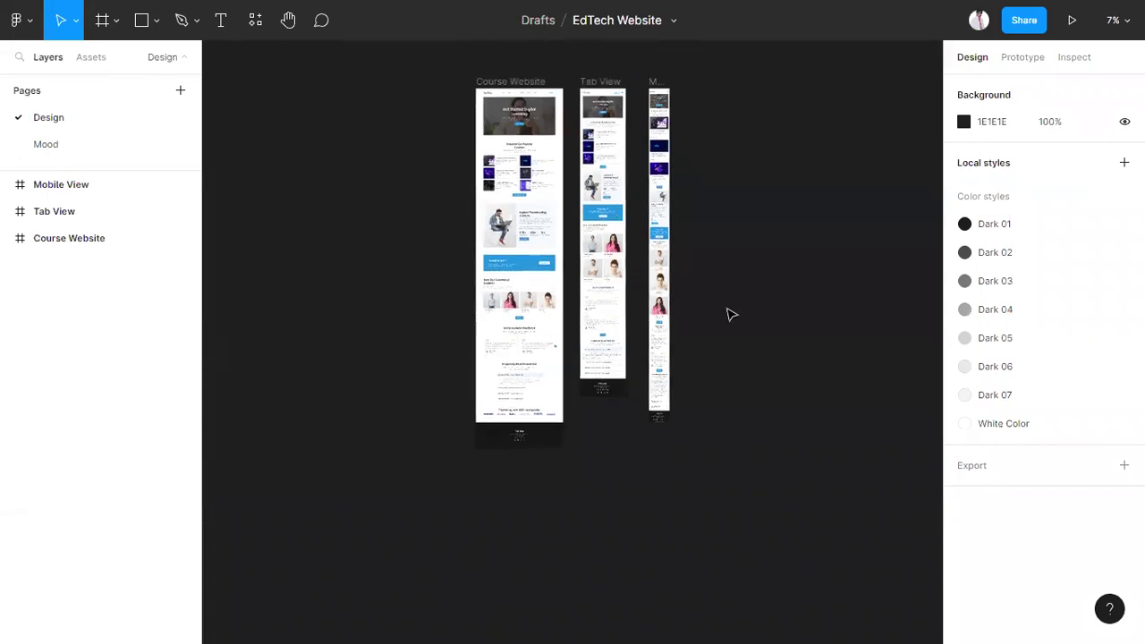
pyautogui.scroll(3, 506, 273)
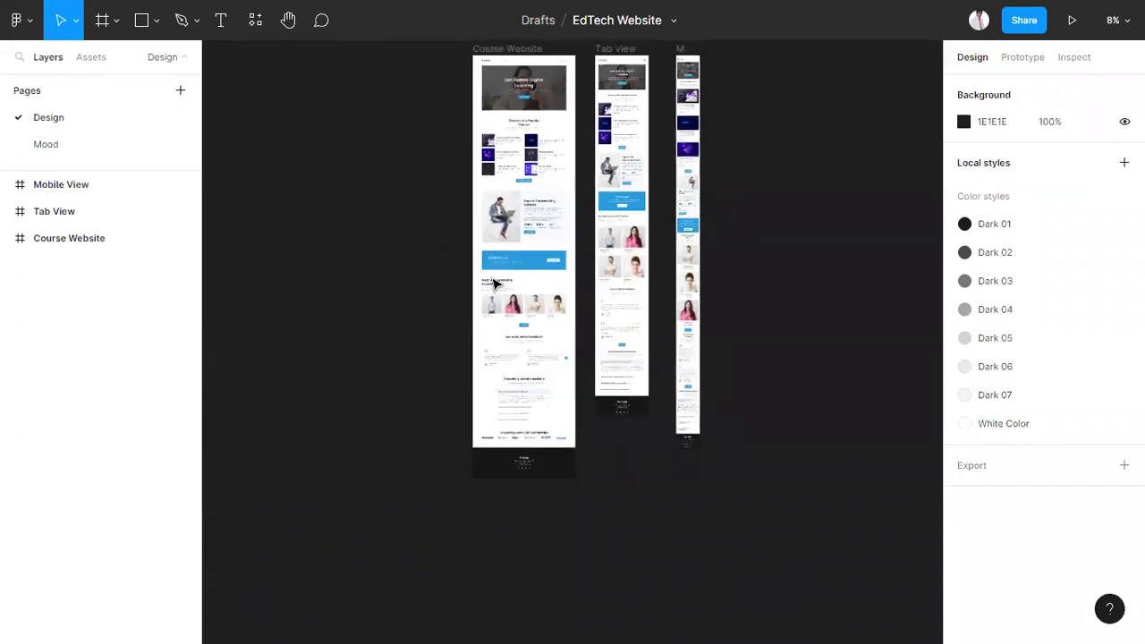
pyautogui.scroll(3, 510, 224)
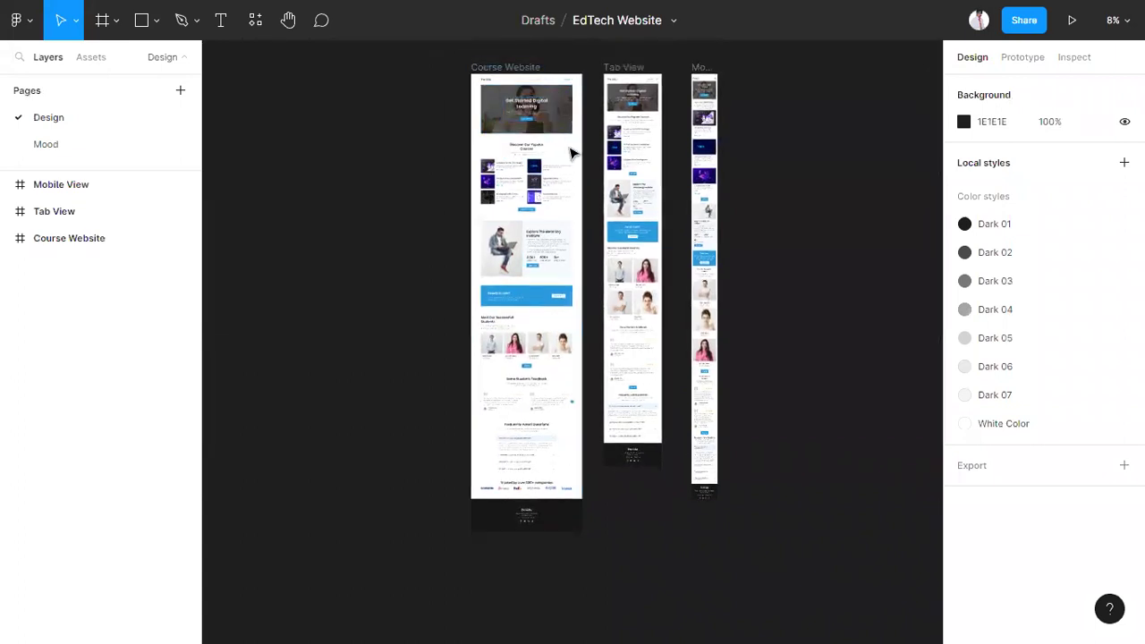
# Examine the properties of the "Get Started Digital Learning" heading in the Course Website frame, and deselect it
pyautogui.click(555, 102)
pyautogui.doubleClick(559, 98)
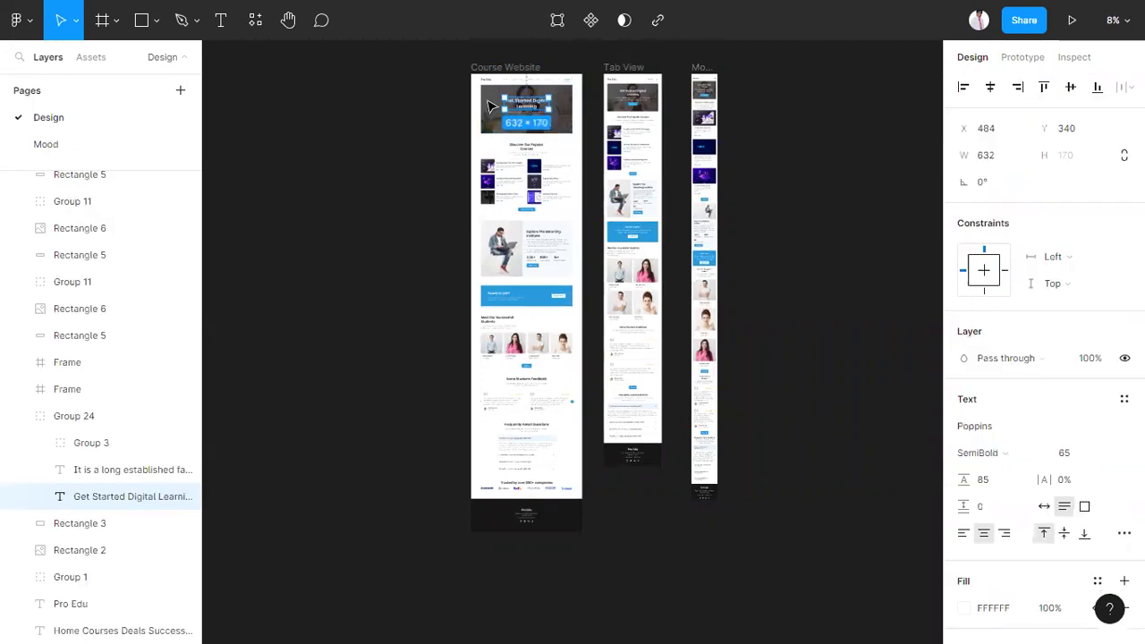
pyautogui.click(805, 226)
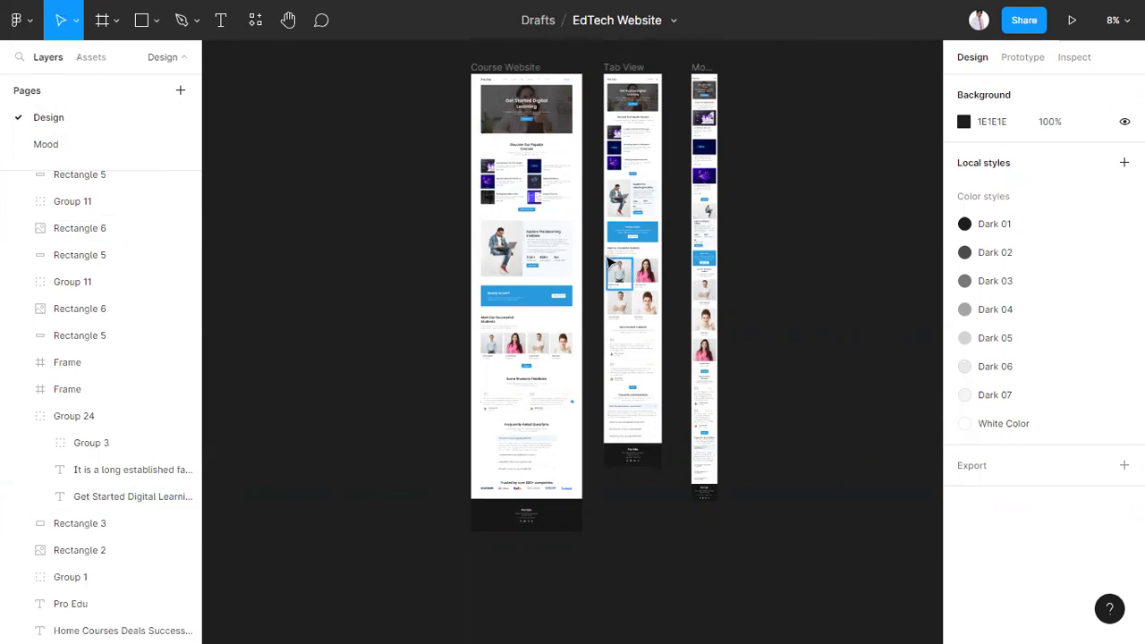
pyautogui.scroll(1, 608, 261)
pyautogui.scroll(5, 608, 261)
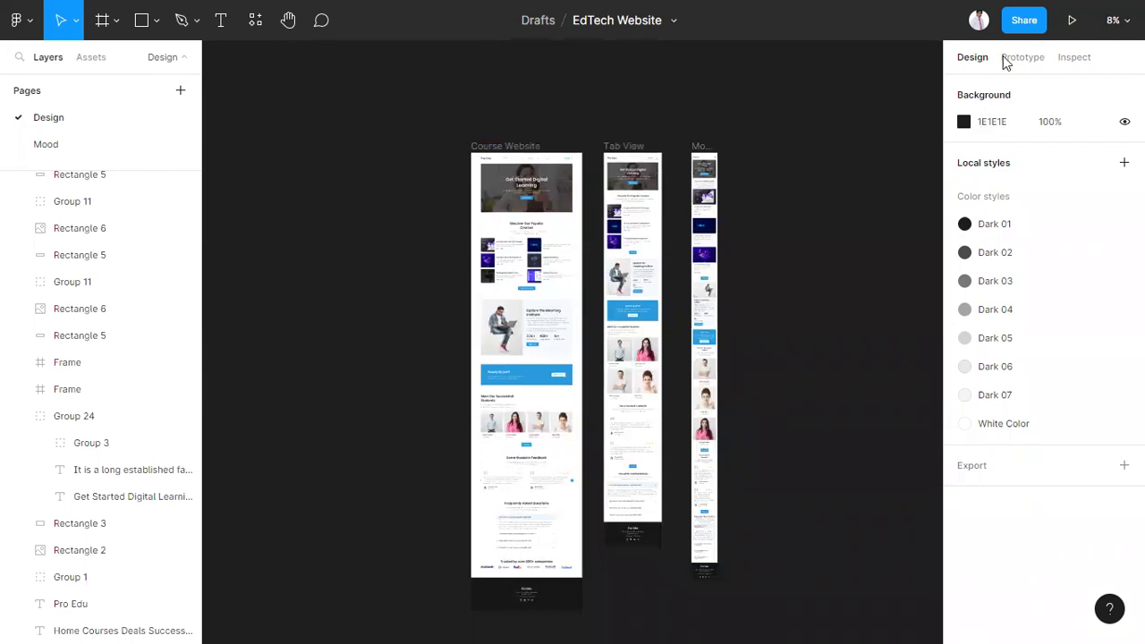
pyautogui.scroll(-2, 713, 407)
pyautogui.scroll(-3, 713, 407)
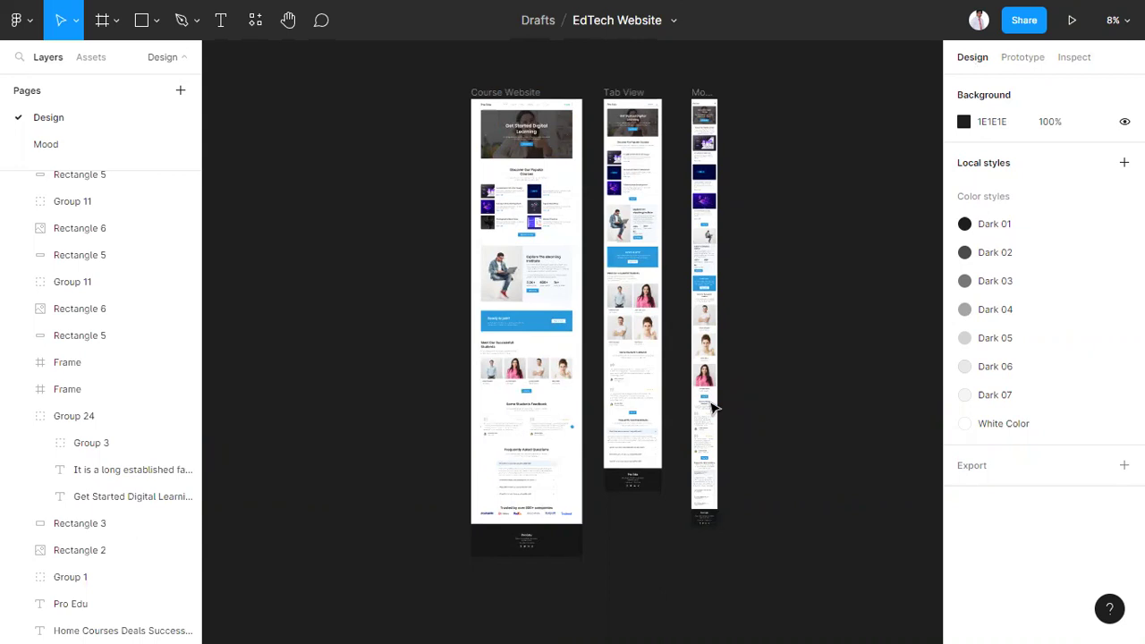
# Review the Frame, Section and Slice tool choices, and activate the Frame tool to show its size presets
pyautogui.click(118, 21)
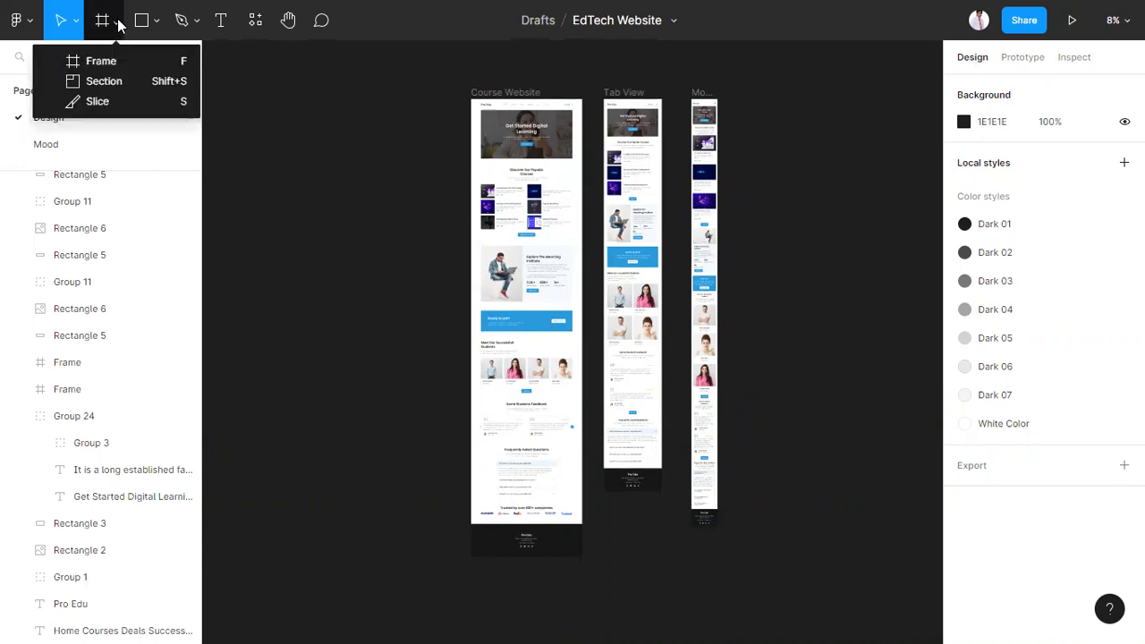
pyautogui.click(111, 25)
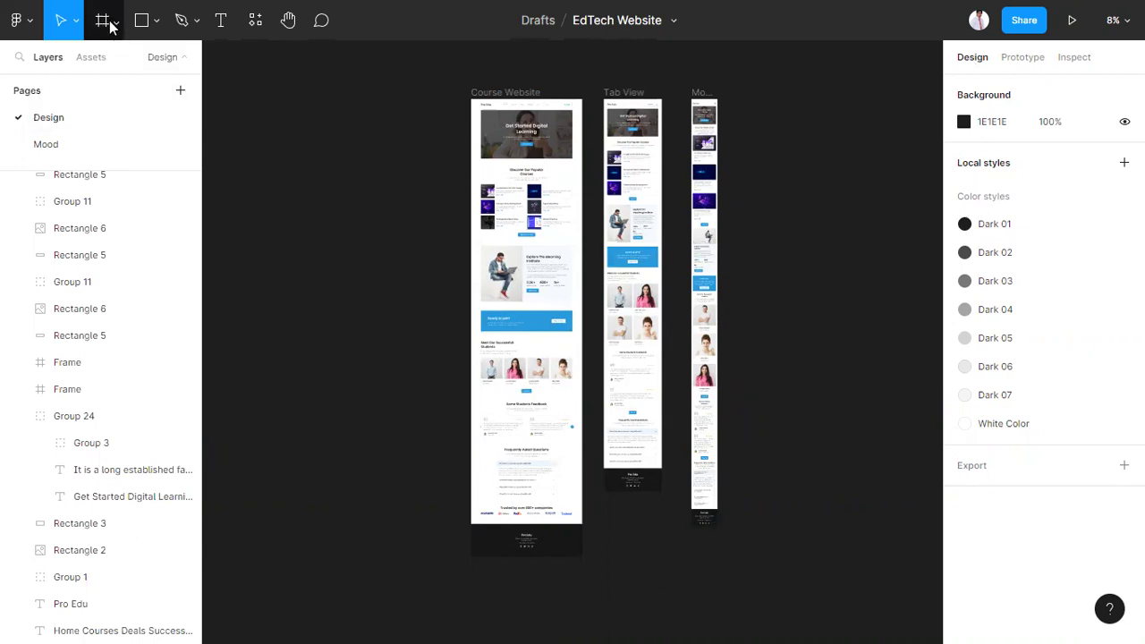
pyautogui.click(26, 25)
pyautogui.click(113, 25)
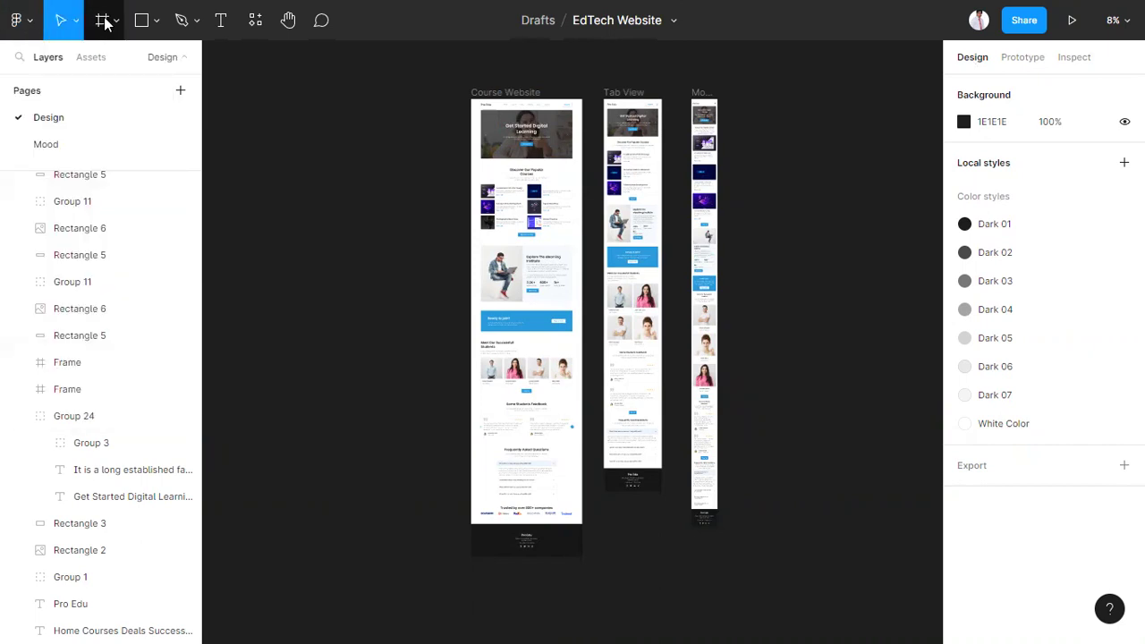
pyautogui.click(106, 21)
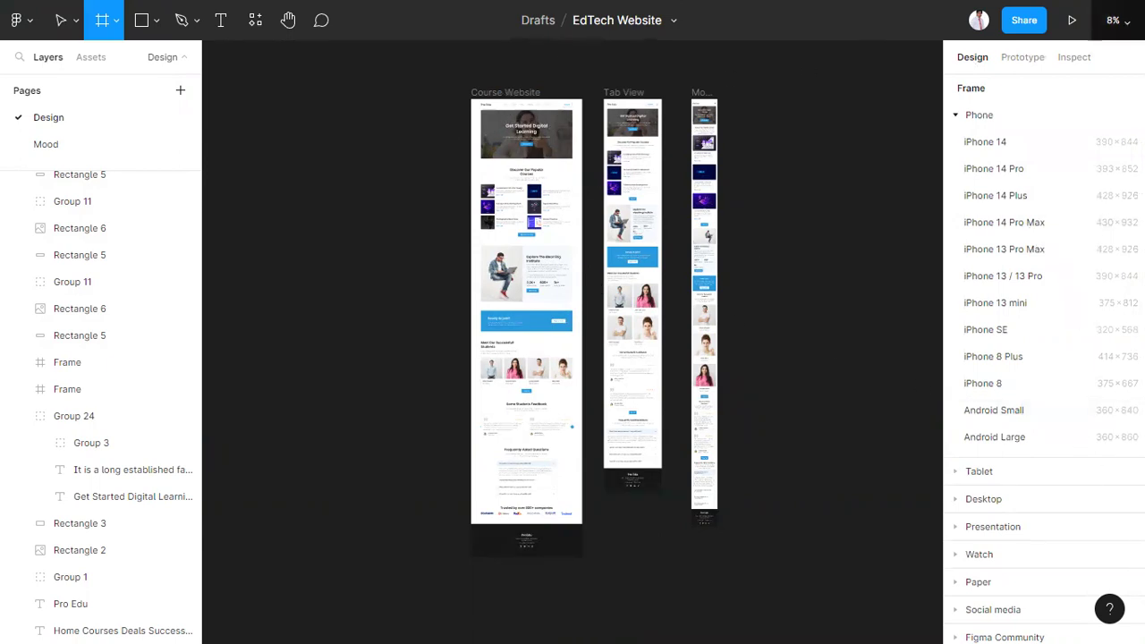
# Zoom the canvas to 50% and examine the page sections across the desktop, tablet and mobile layouts
pyautogui.click(1116, 19)
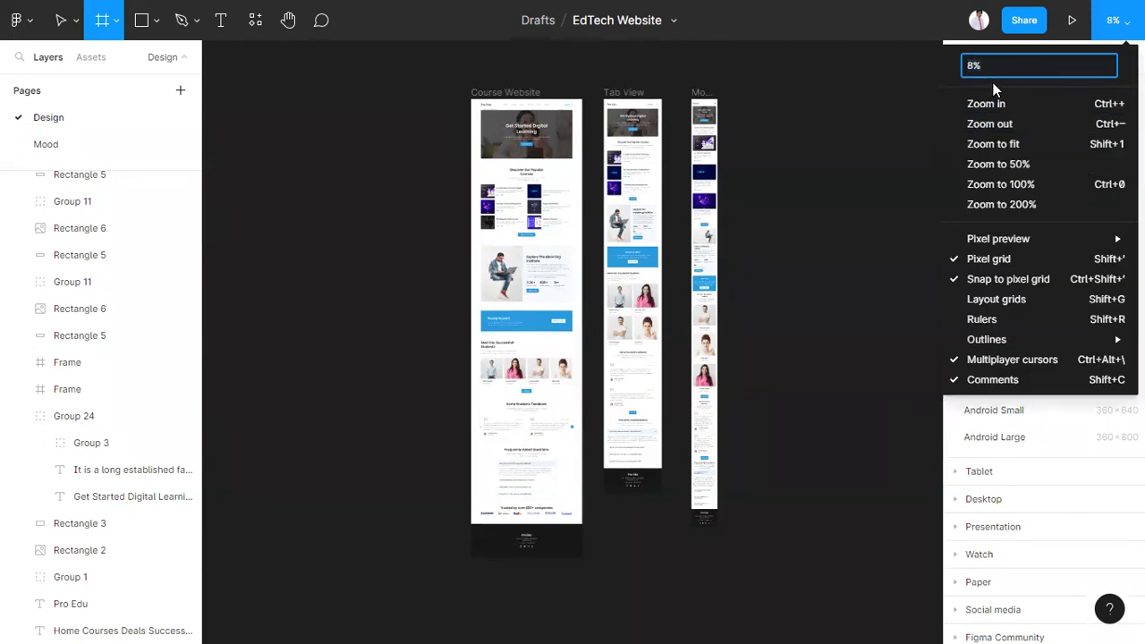
pyautogui.click(1002, 165)
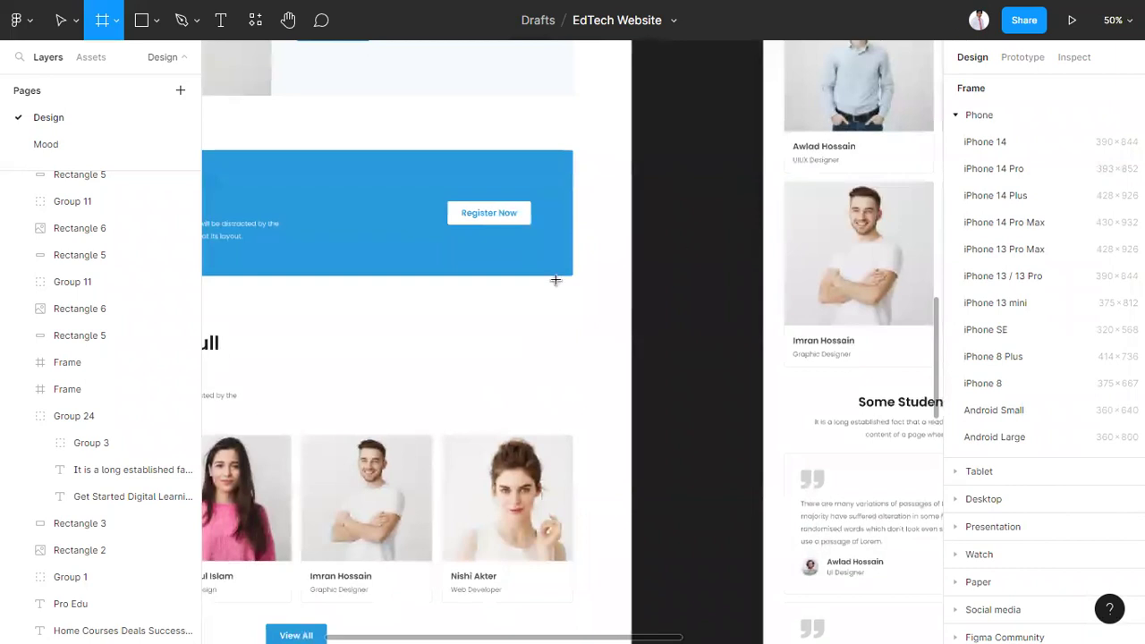
pyautogui.scroll(5, 664, 301)
pyautogui.hscroll(-3, 664, 301)
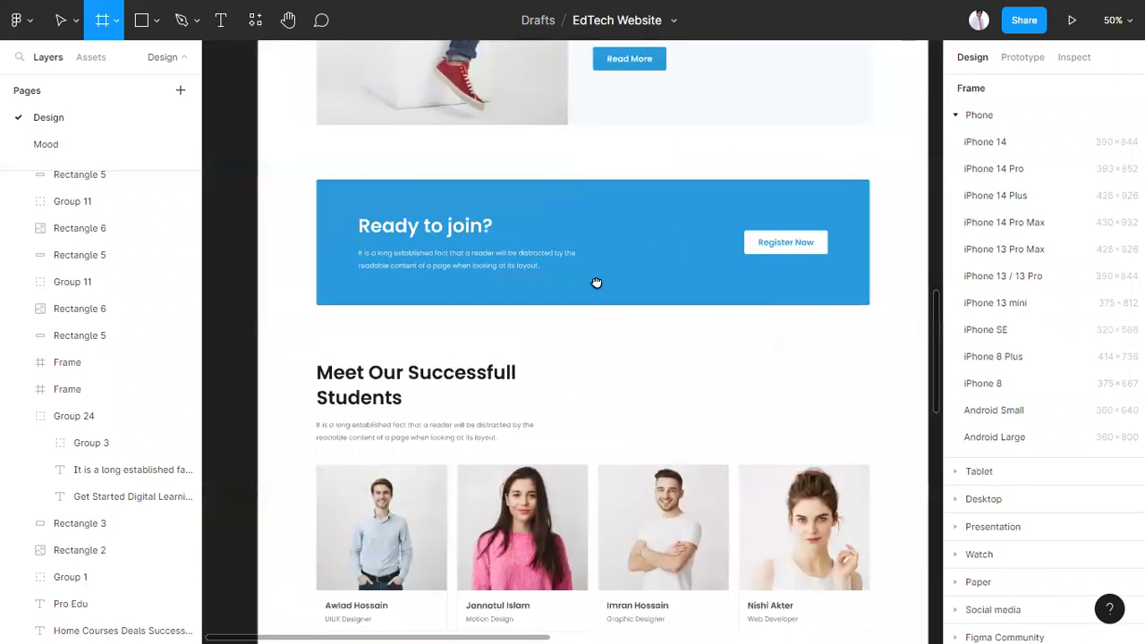
pyautogui.scroll(5, 642, 471)
pyautogui.hscroll(5, 552, 417)
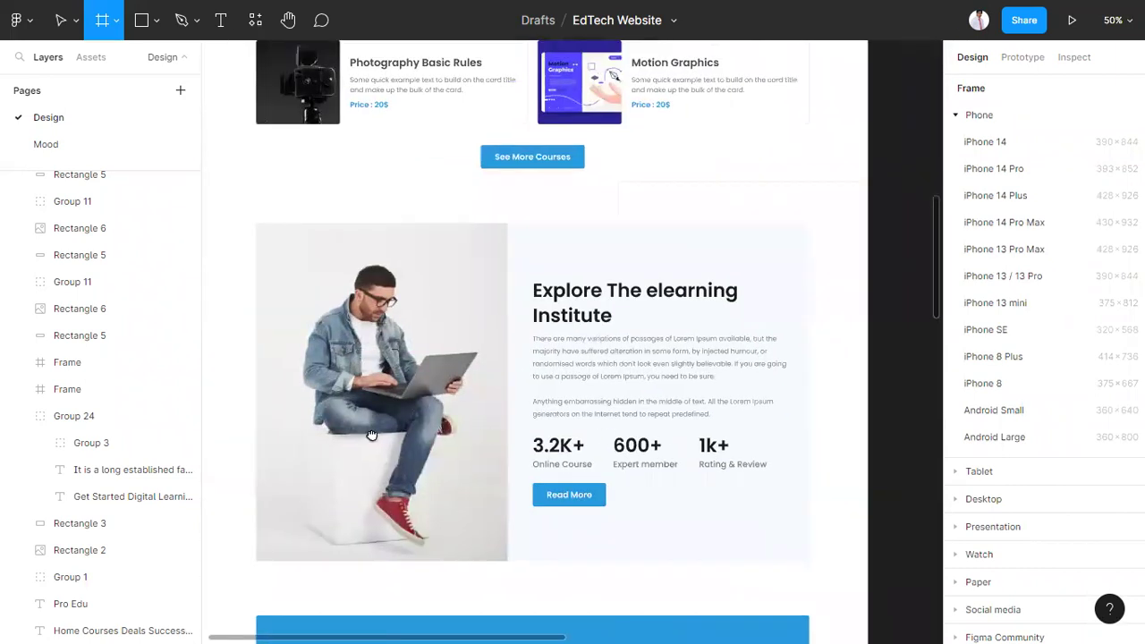
pyautogui.hscroll(10, 707, 336)
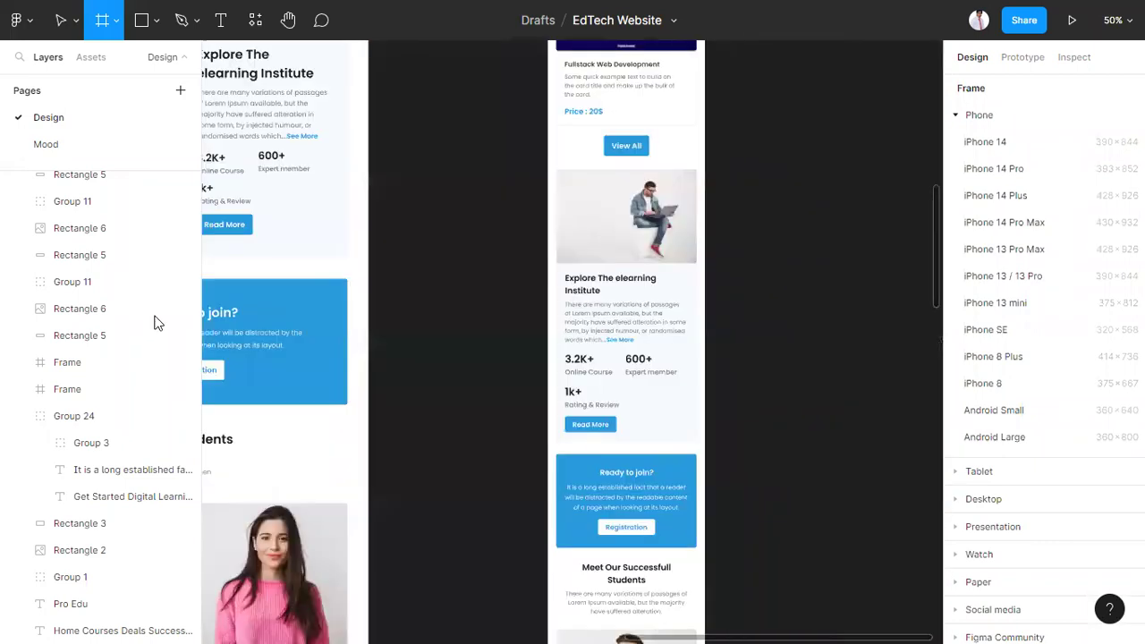
pyautogui.scroll(8, 514, 358)
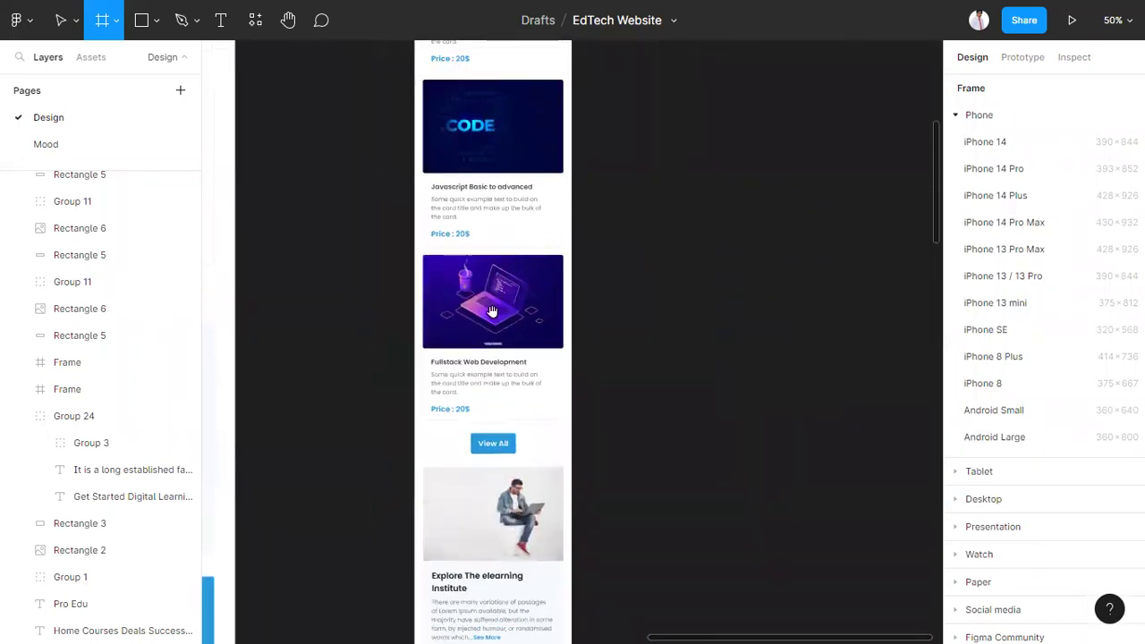
pyautogui.scroll(1, 504, 356)
# Review the Desktop and Phone frame size presets, and collapse the preset categories
pyautogui.scroll(-2, 1043, 333)
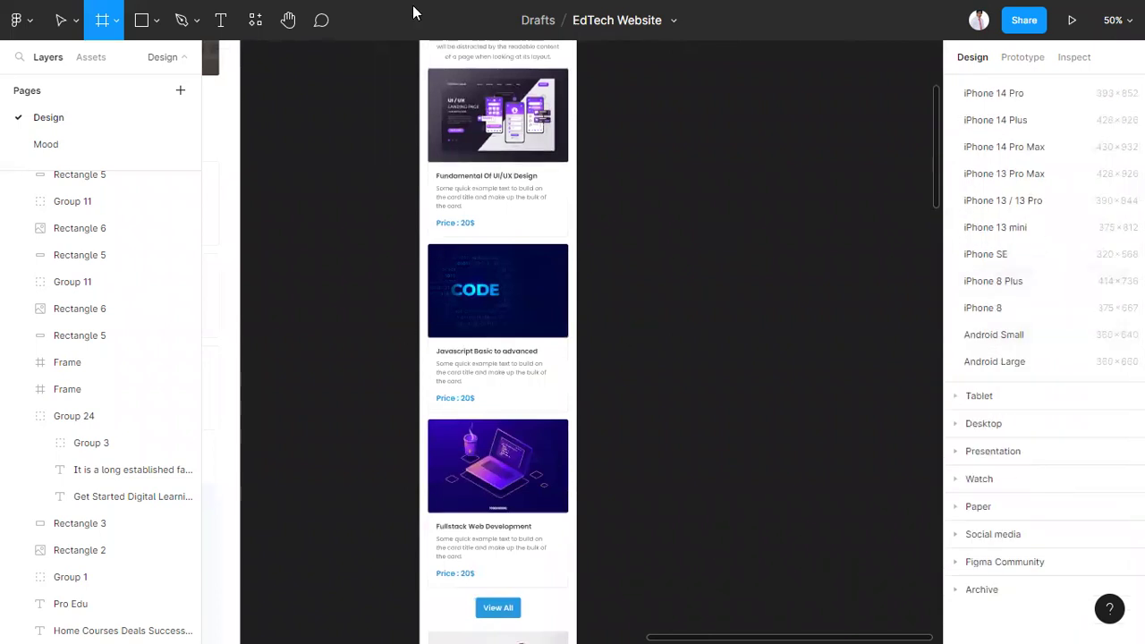
pyautogui.click(959, 423)
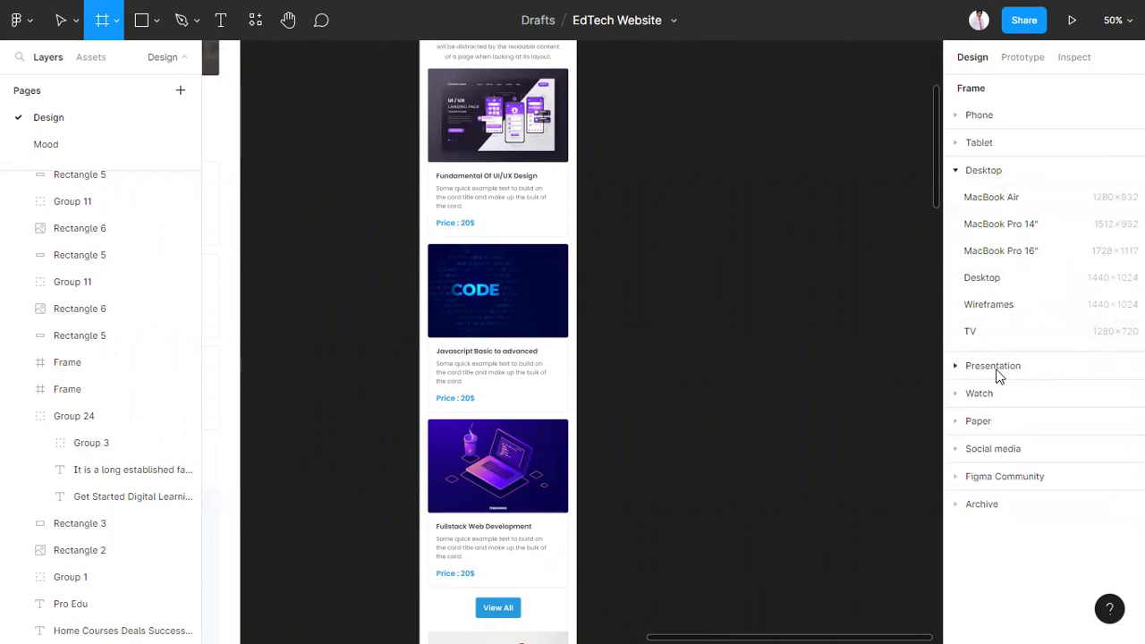
pyautogui.click(957, 116)
pyautogui.click(957, 116)
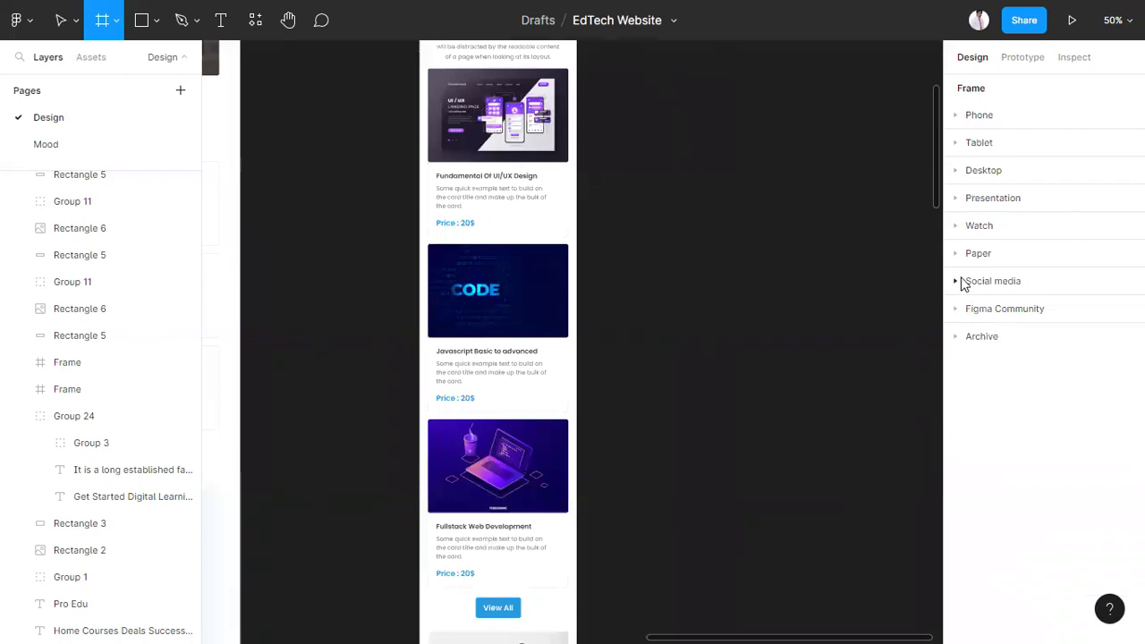
pyautogui.scroll(1, 830, 219)
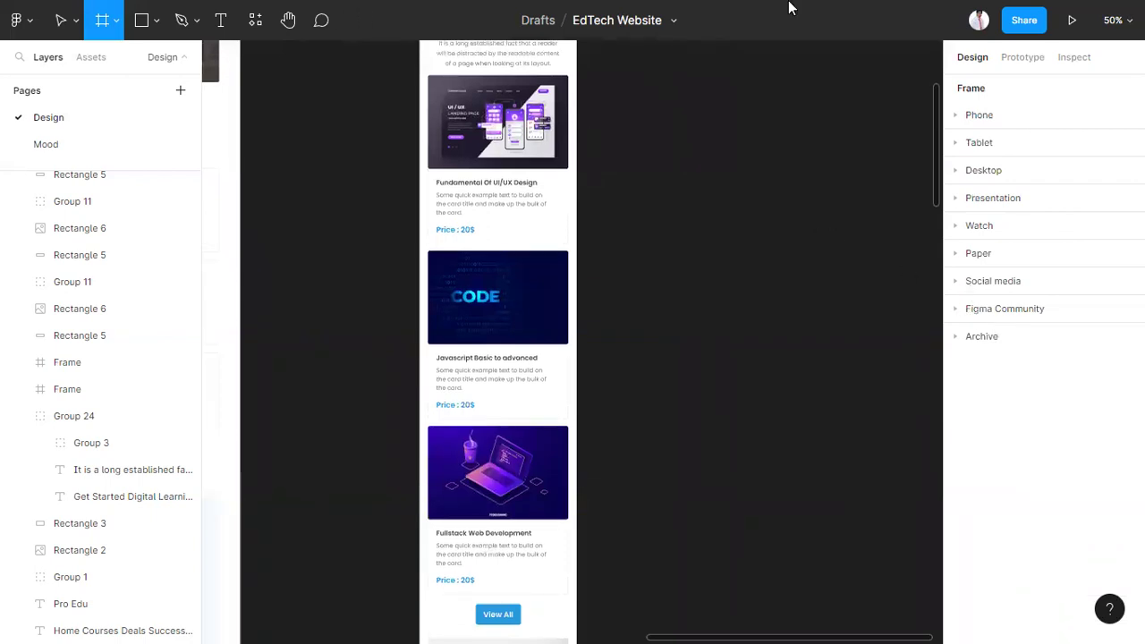
# Check the spotlight option for the account, and return to the file browser
pyautogui.click(978, 27)
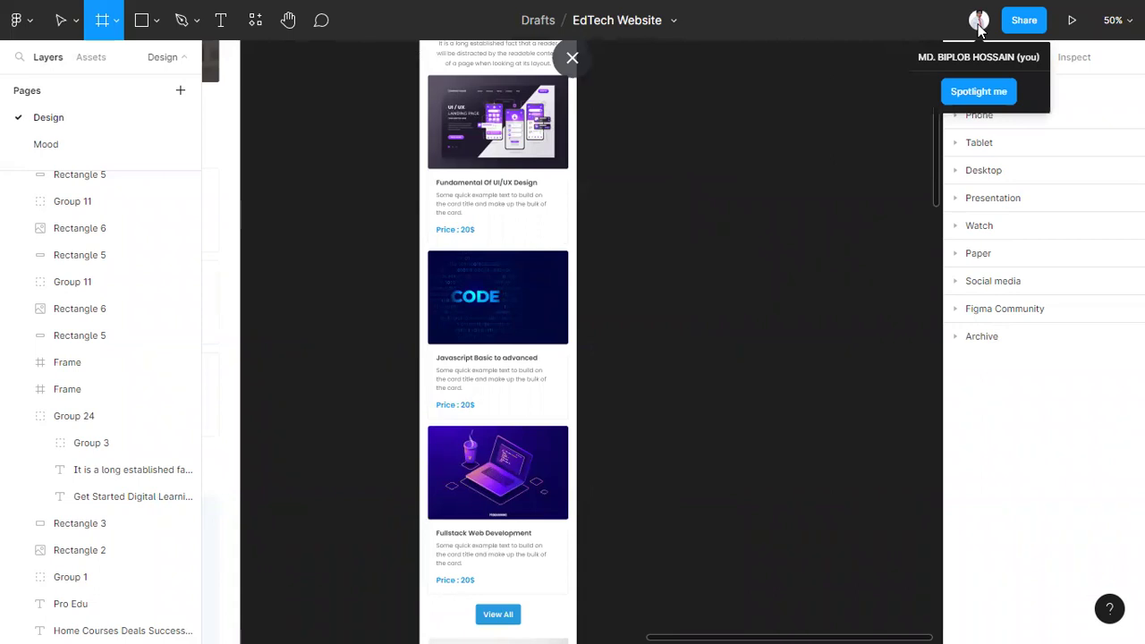
pyautogui.click(19, 32)
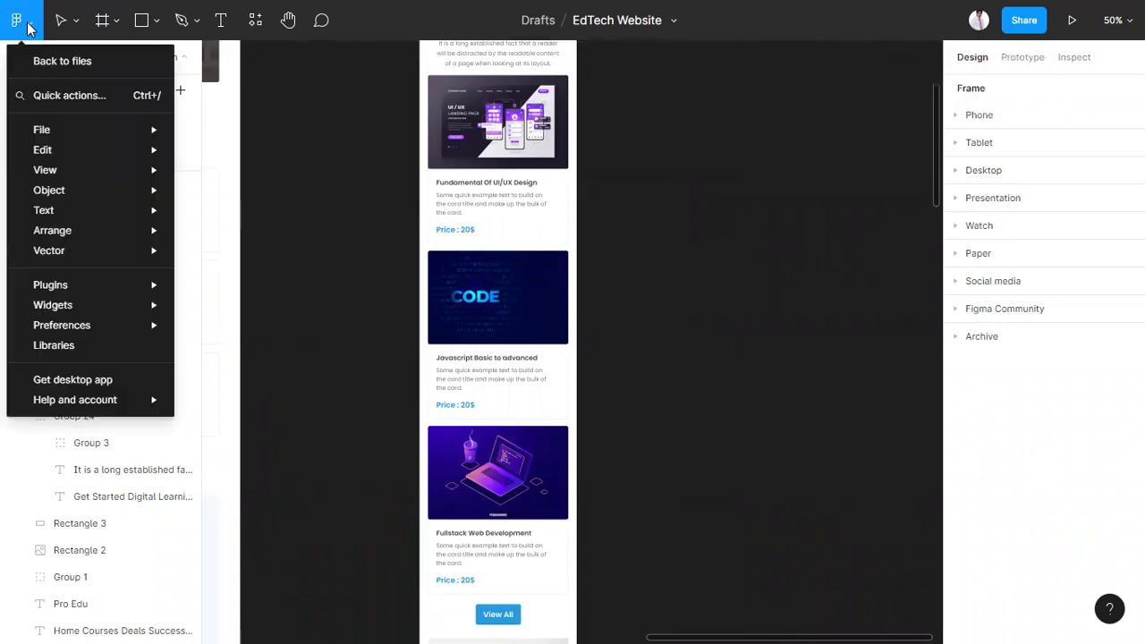
pyautogui.click(57, 59)
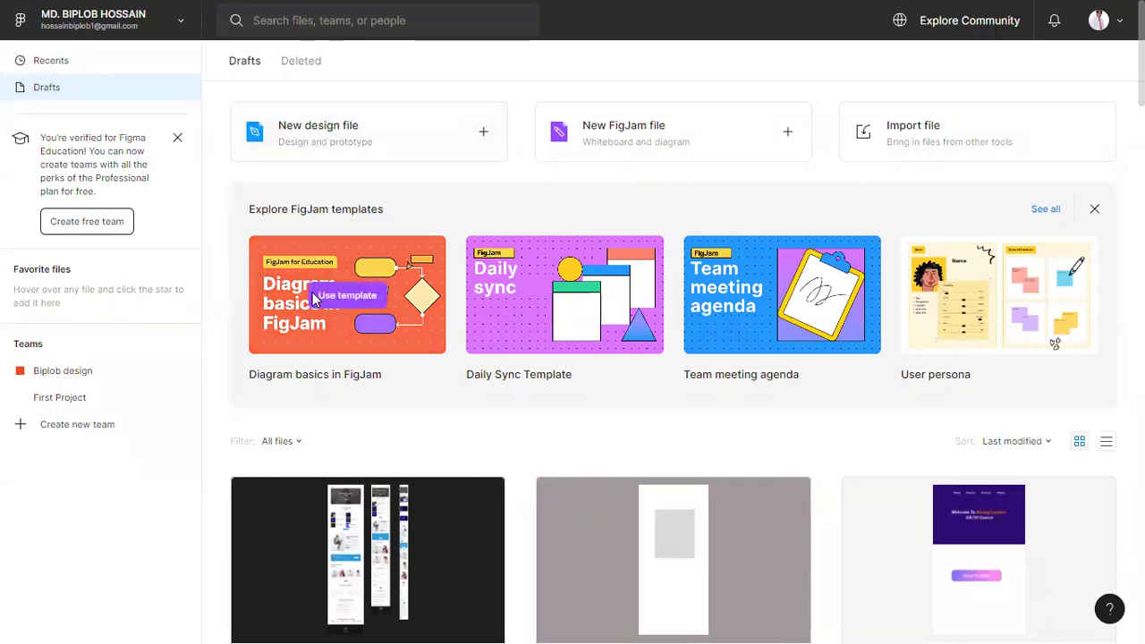
# Browse the FigJam templates and the design files stored in the drafts
pyautogui.scroll(-8, 563, 414)
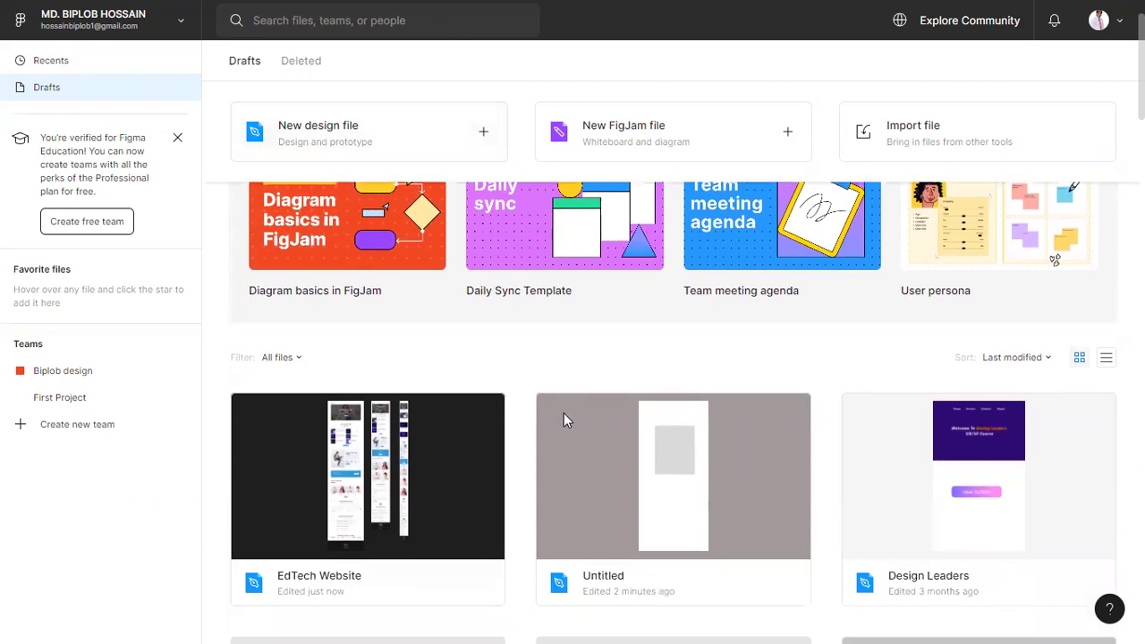
pyautogui.scroll(8, 564, 414)
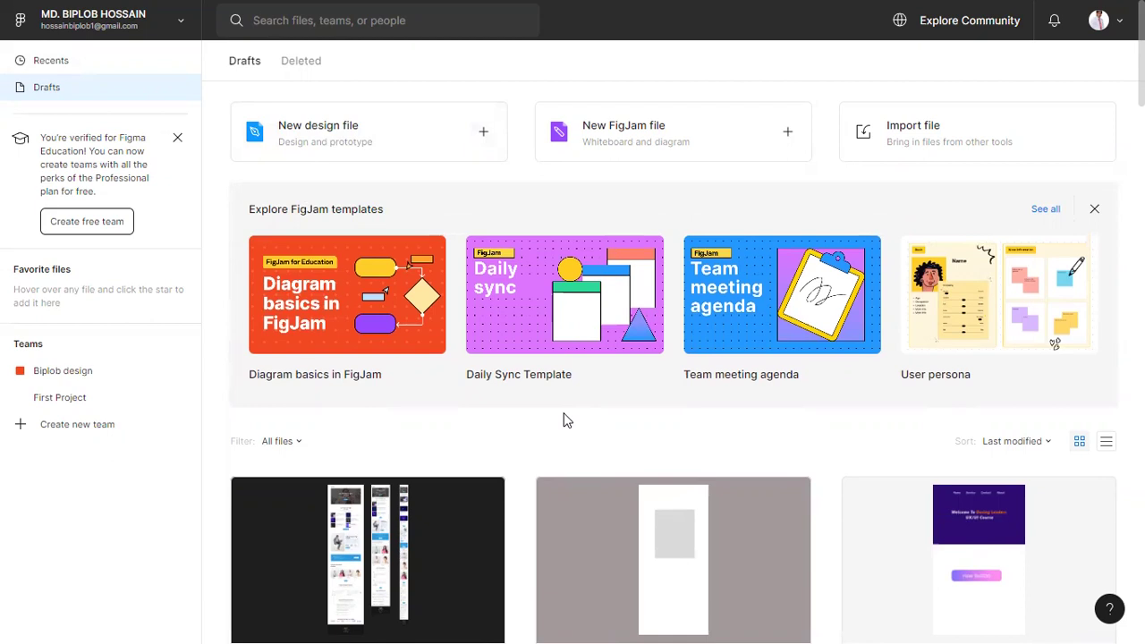
pyautogui.moveTo(274, 354)
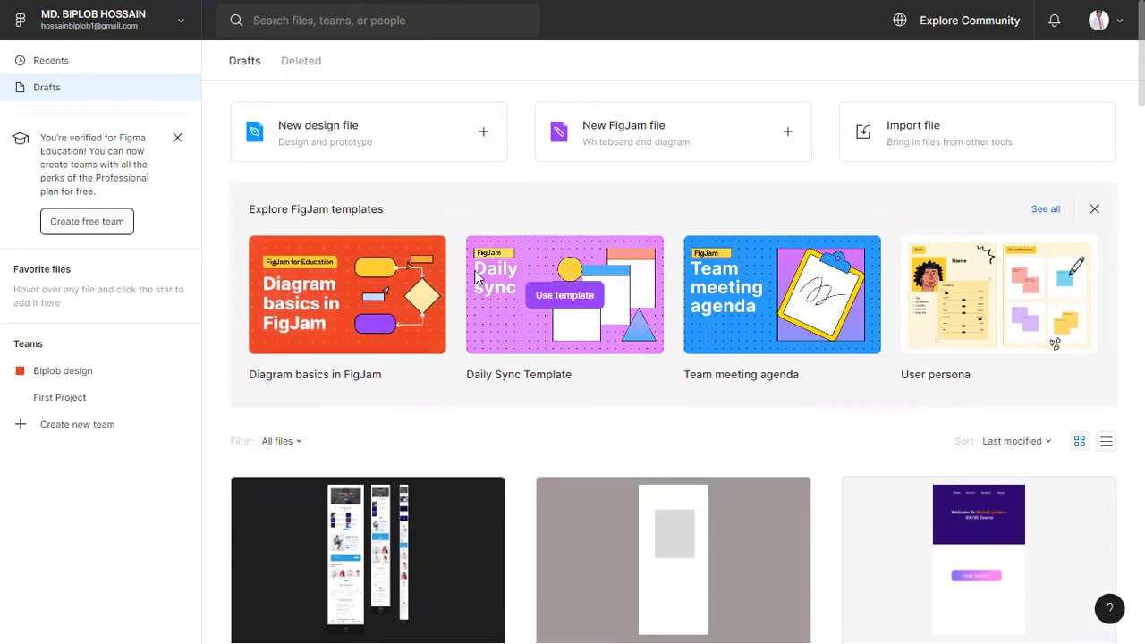
pyautogui.scroll(-7, 474, 277)
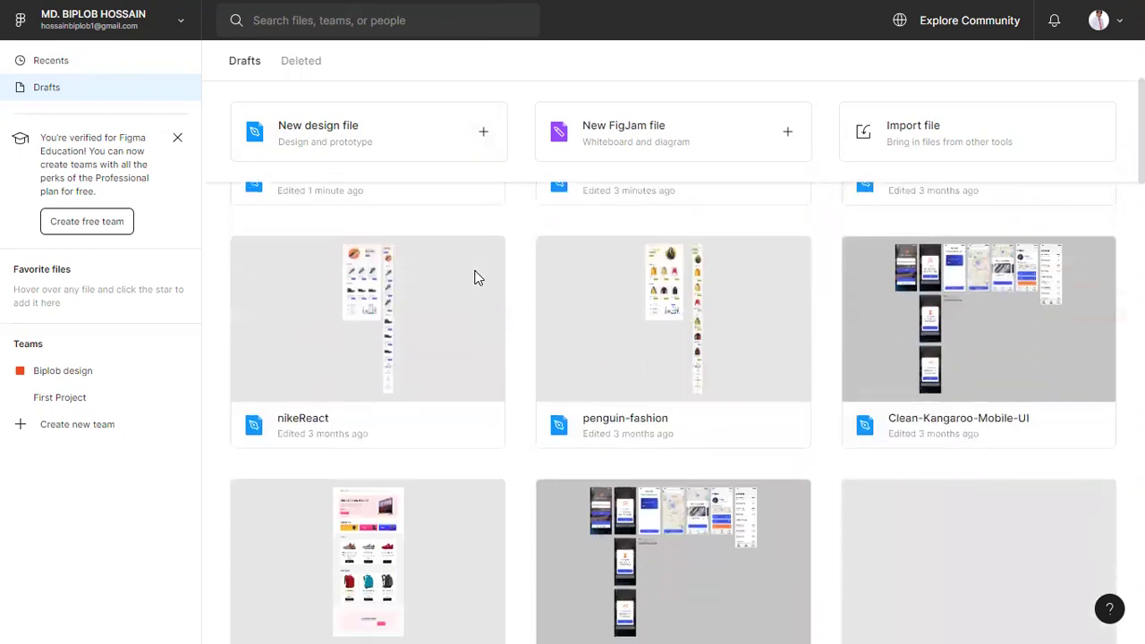
pyautogui.scroll(-3, 474, 278)
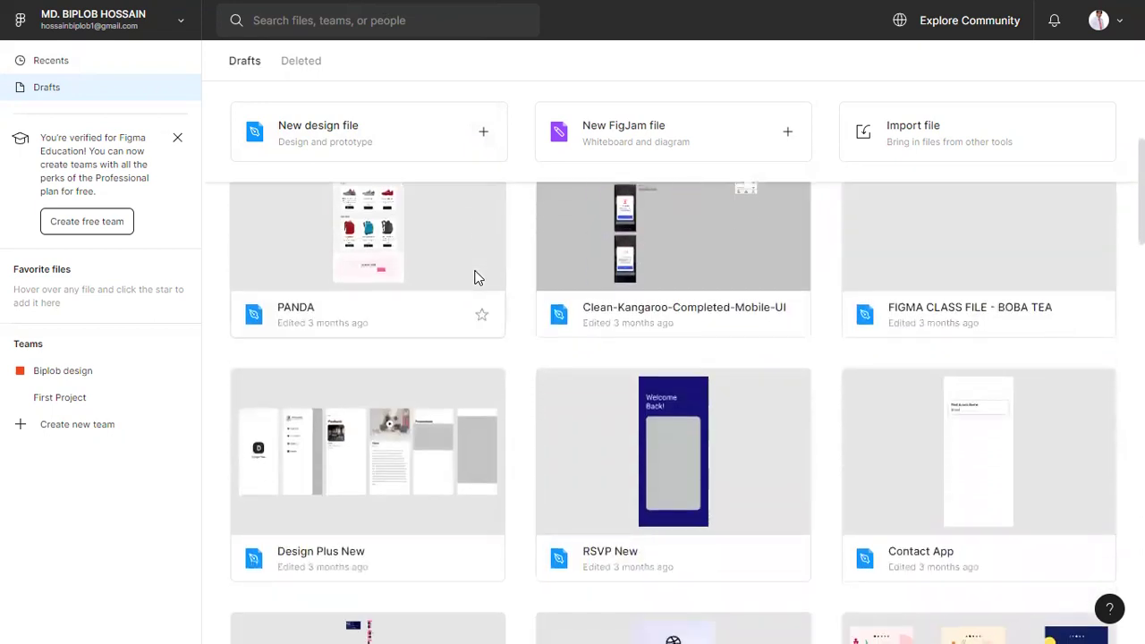